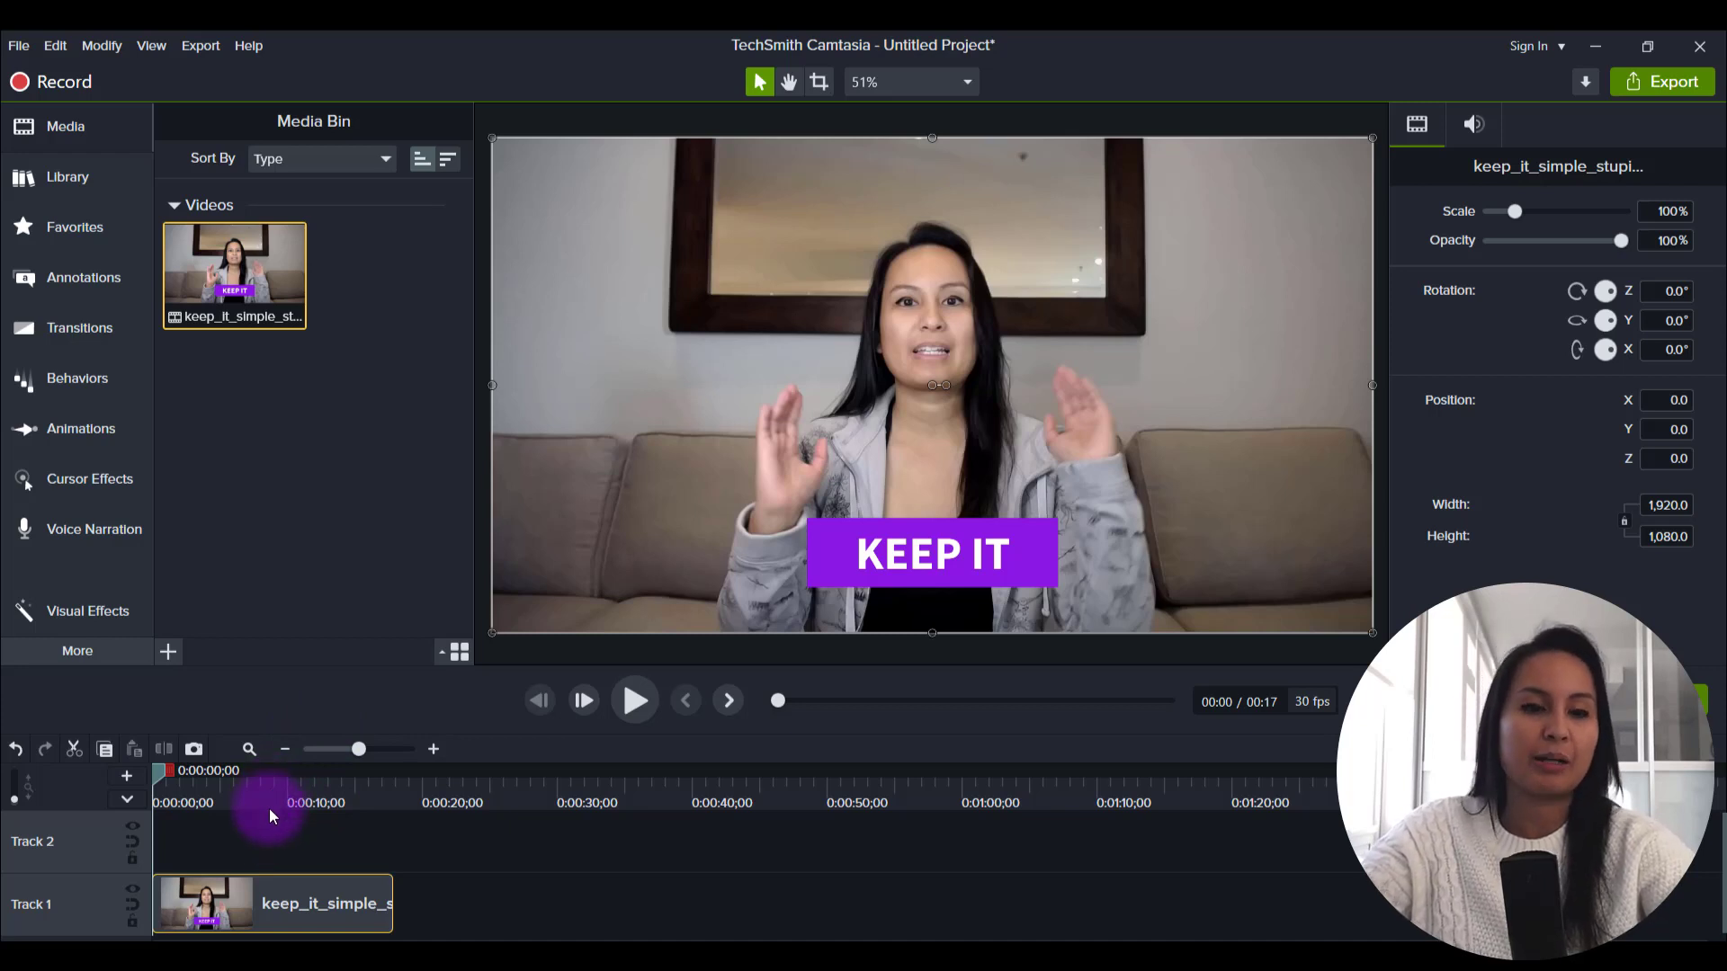
- Place the playhead about ten seconds into the clip on the timeline
click(310, 793)
click(298, 797)
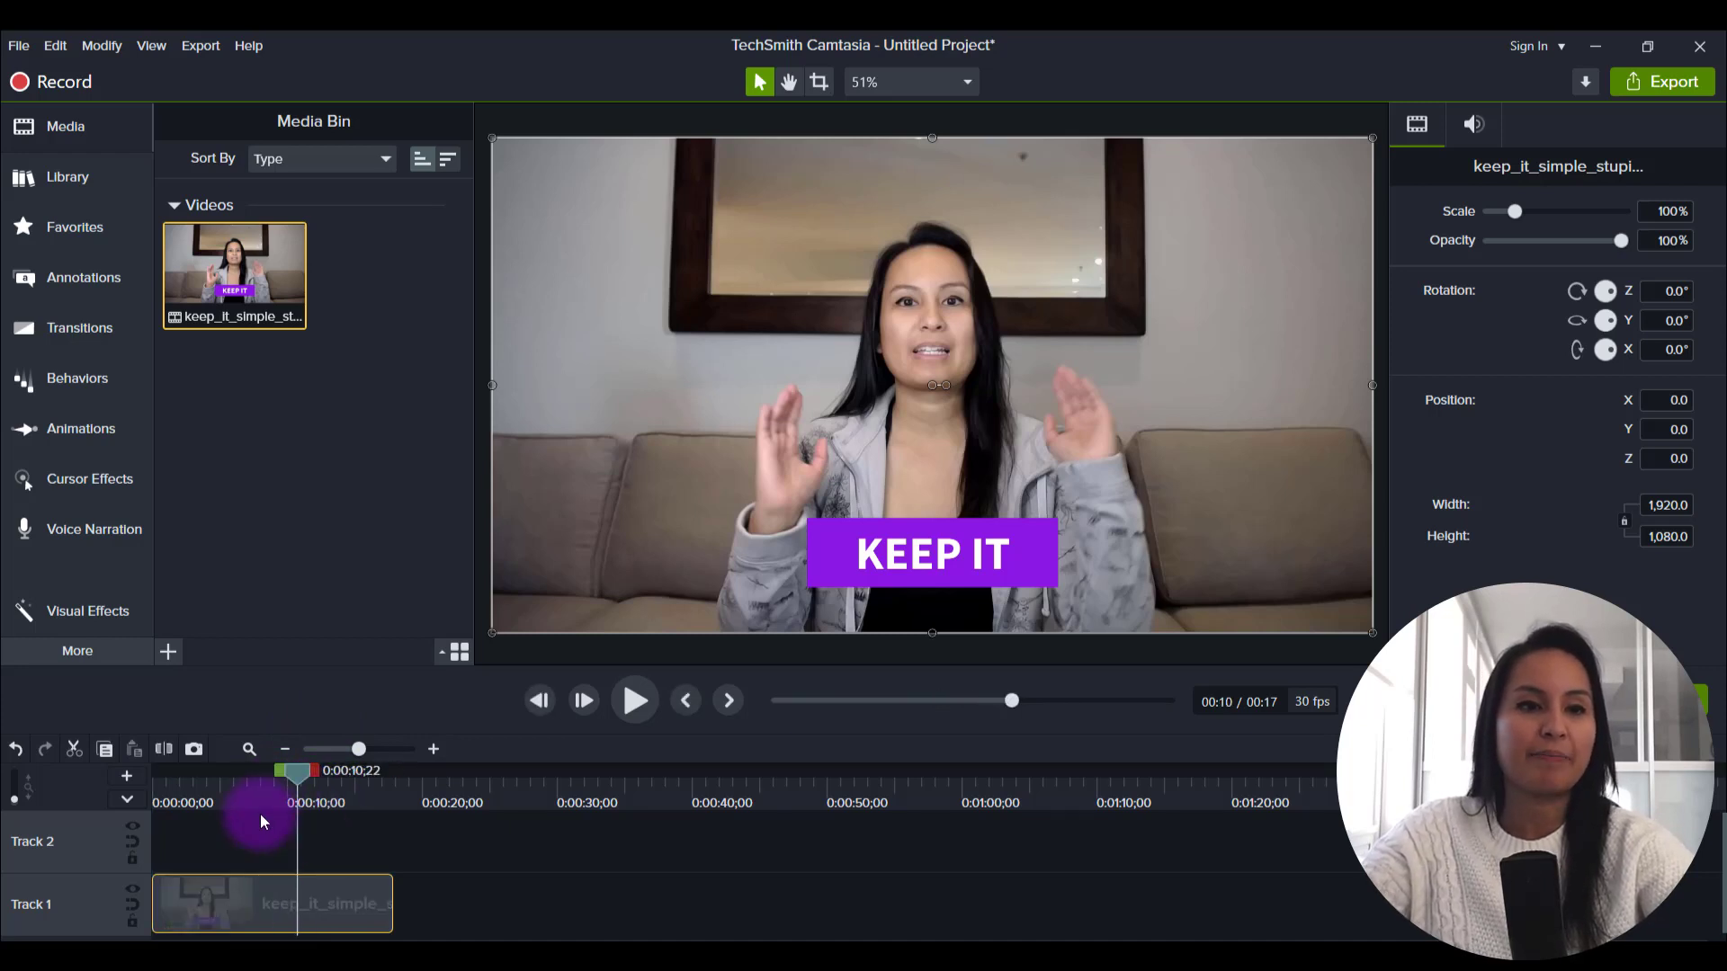
- Show the Visual Effects Favorites and scroll the list down to Device Frame
click(47, 617)
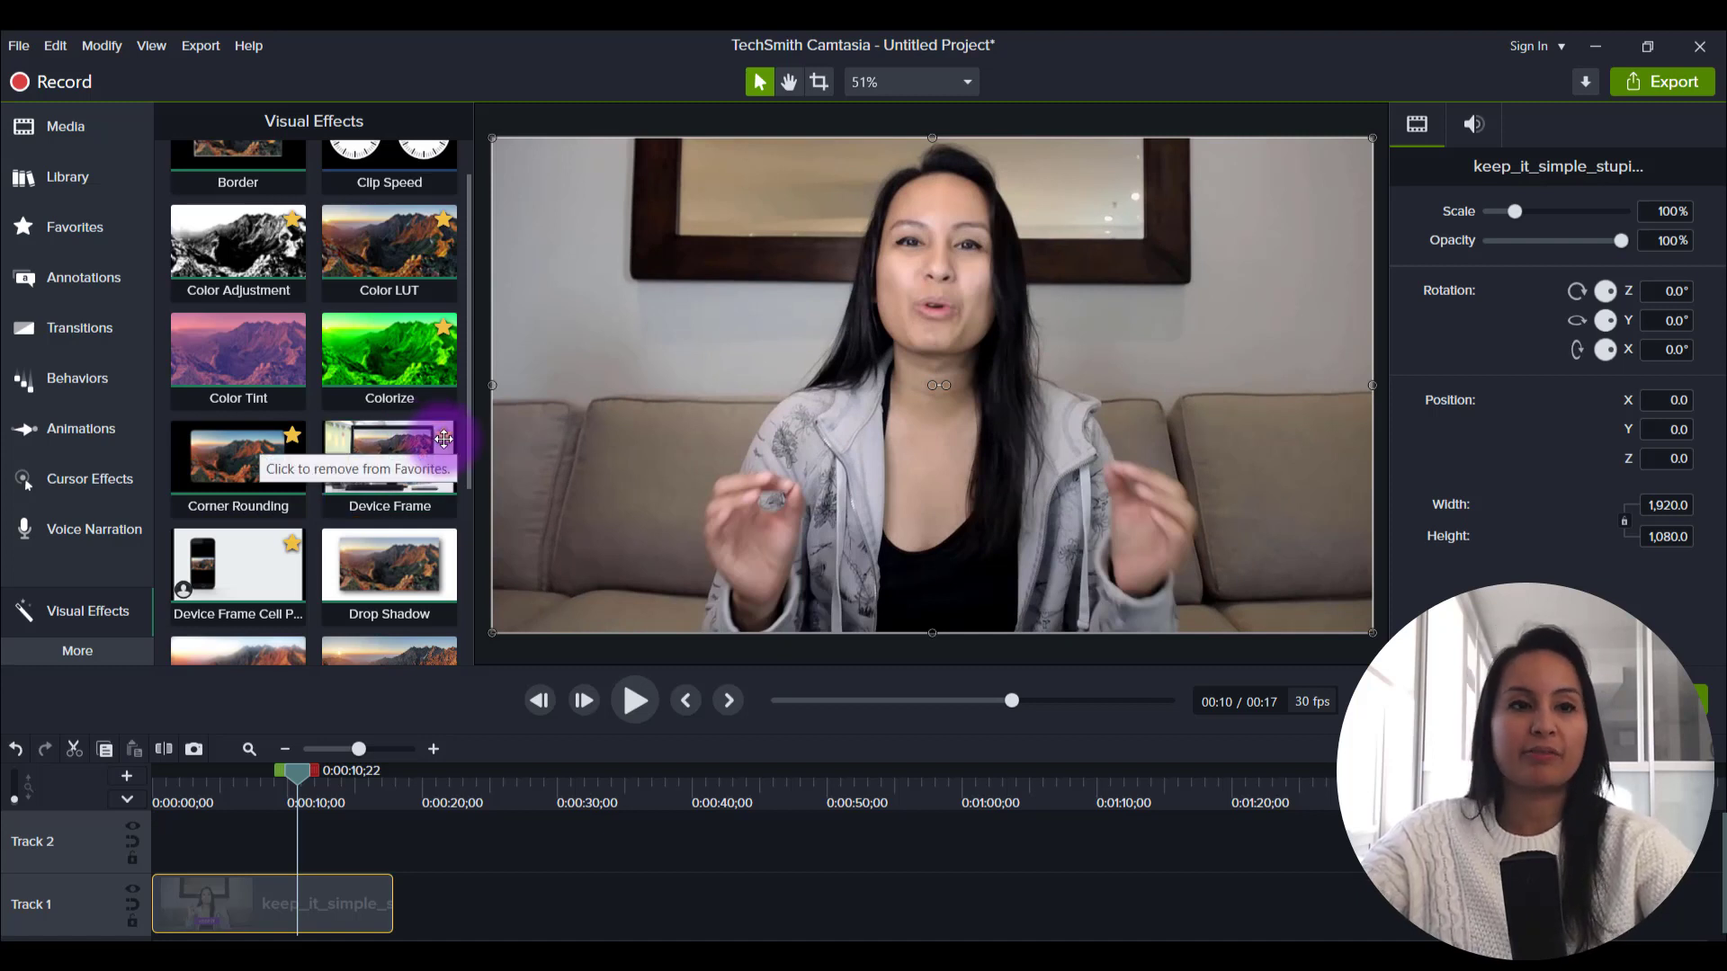
click(74, 227)
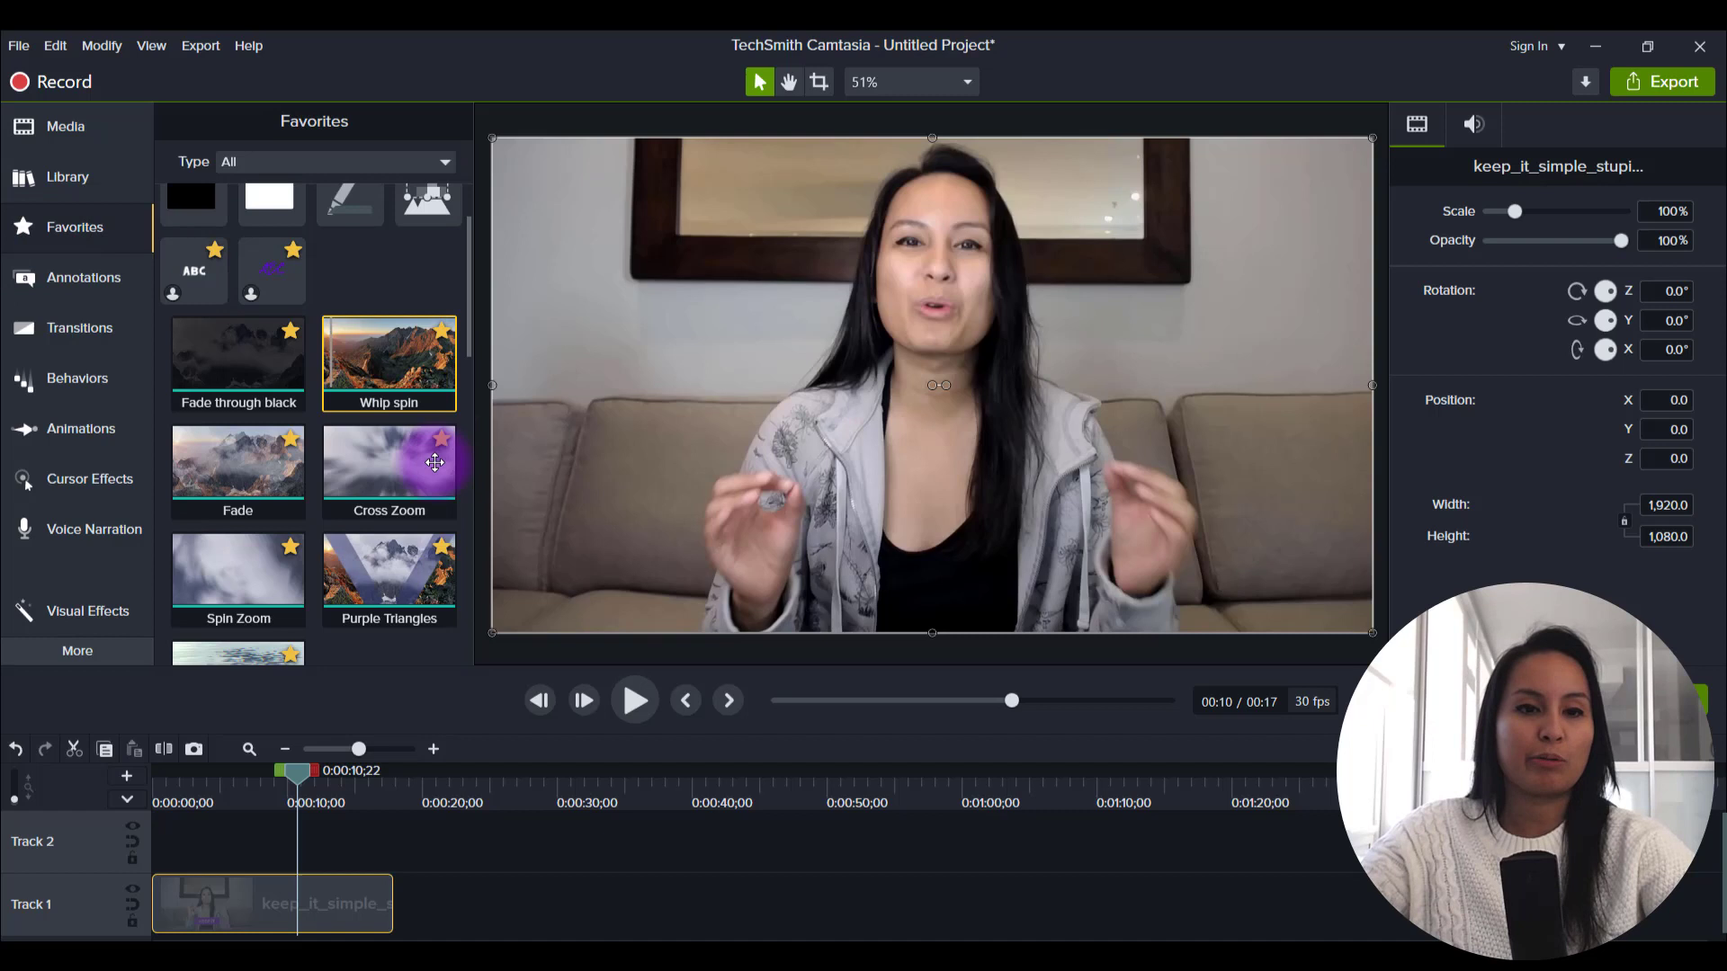
scroll(435, 462, down, 3)
scroll(436, 463, down, 5)
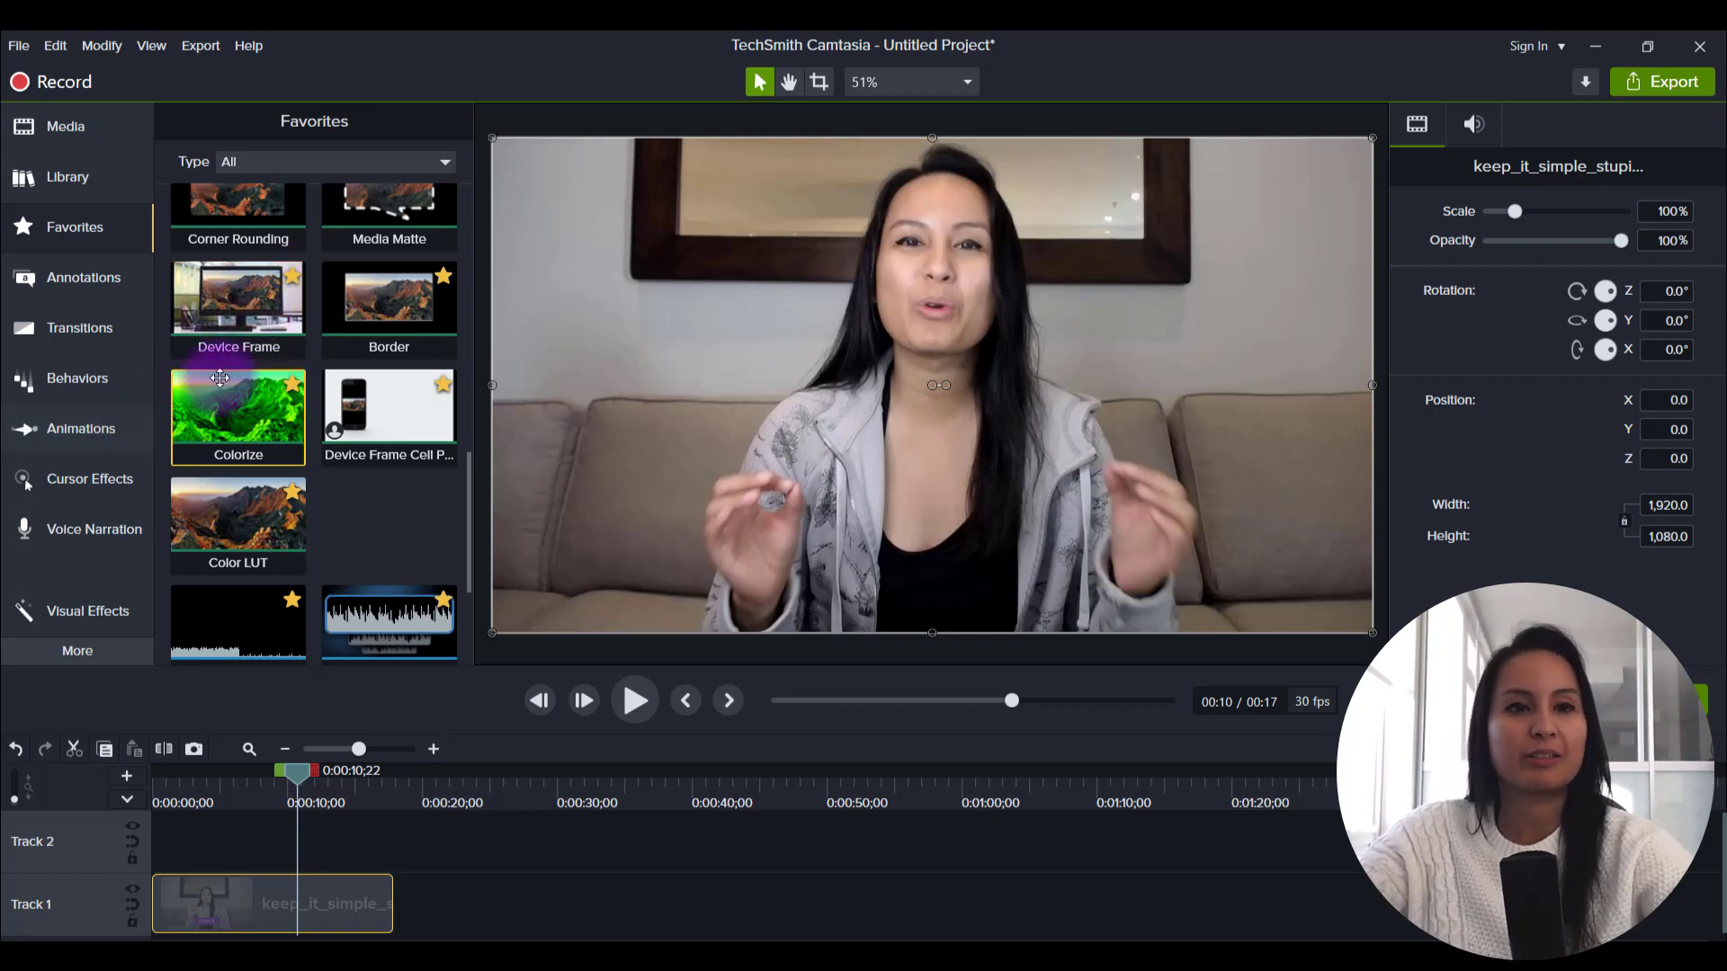
- Apply Device Frame to the keep_it_simple clip and preview playback from 0:00
drag(236, 299, 261, 904)
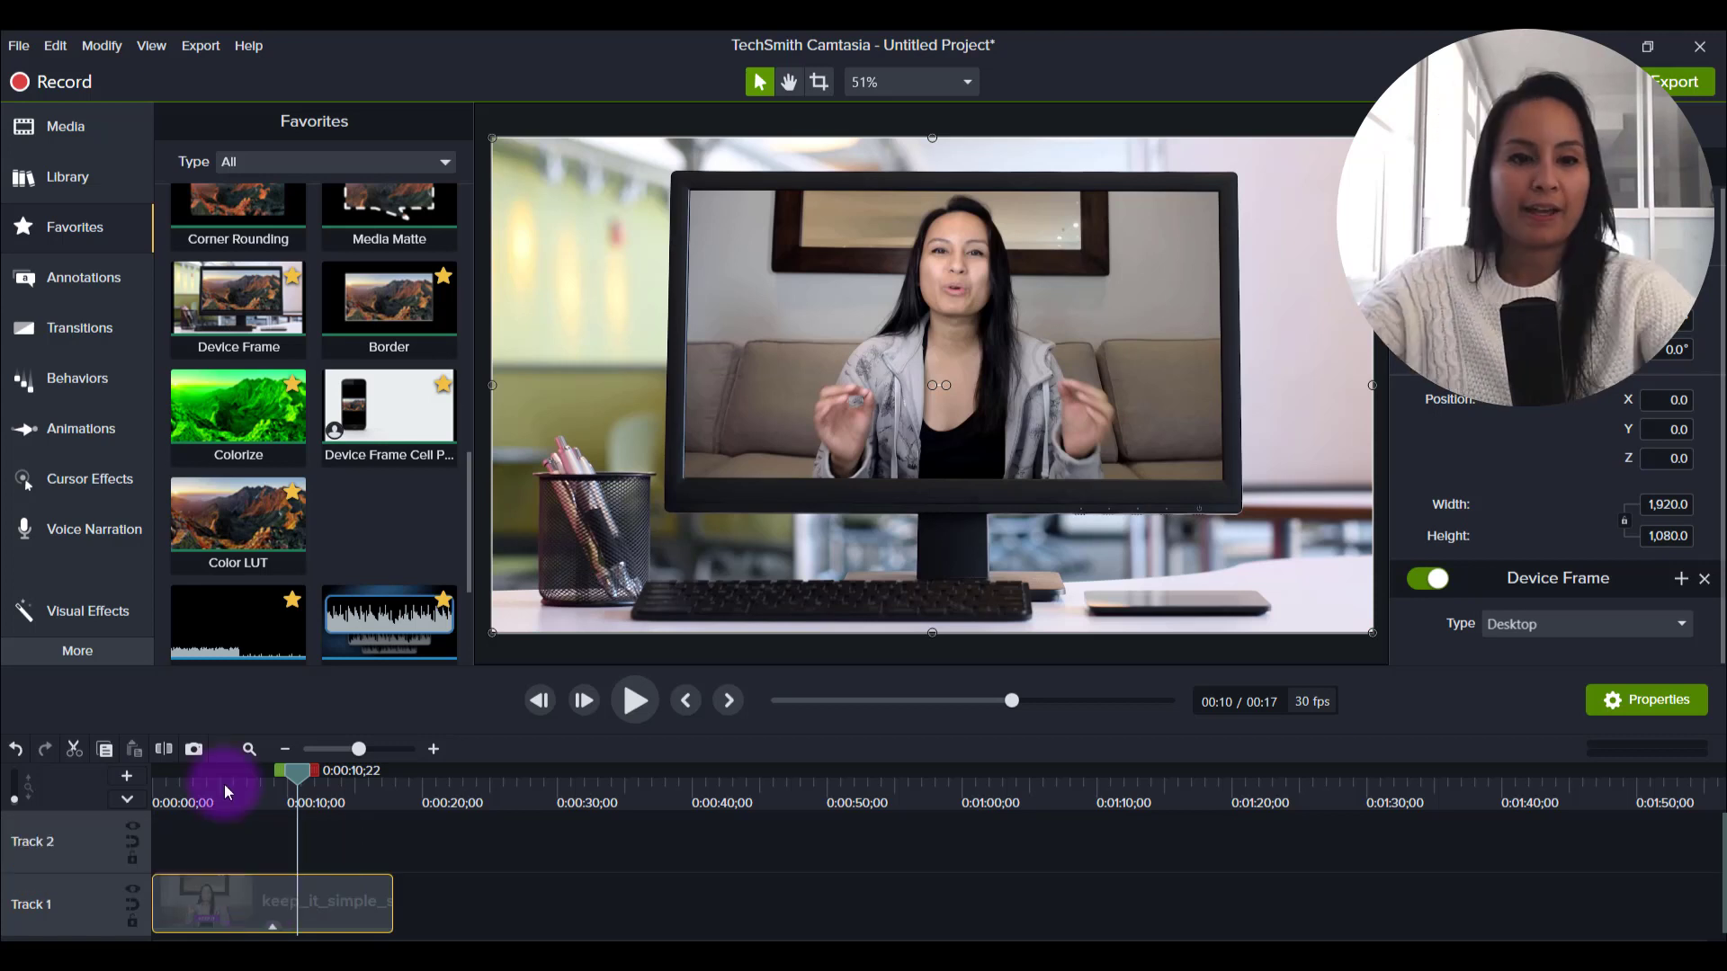
drag(224, 784, 147, 781)
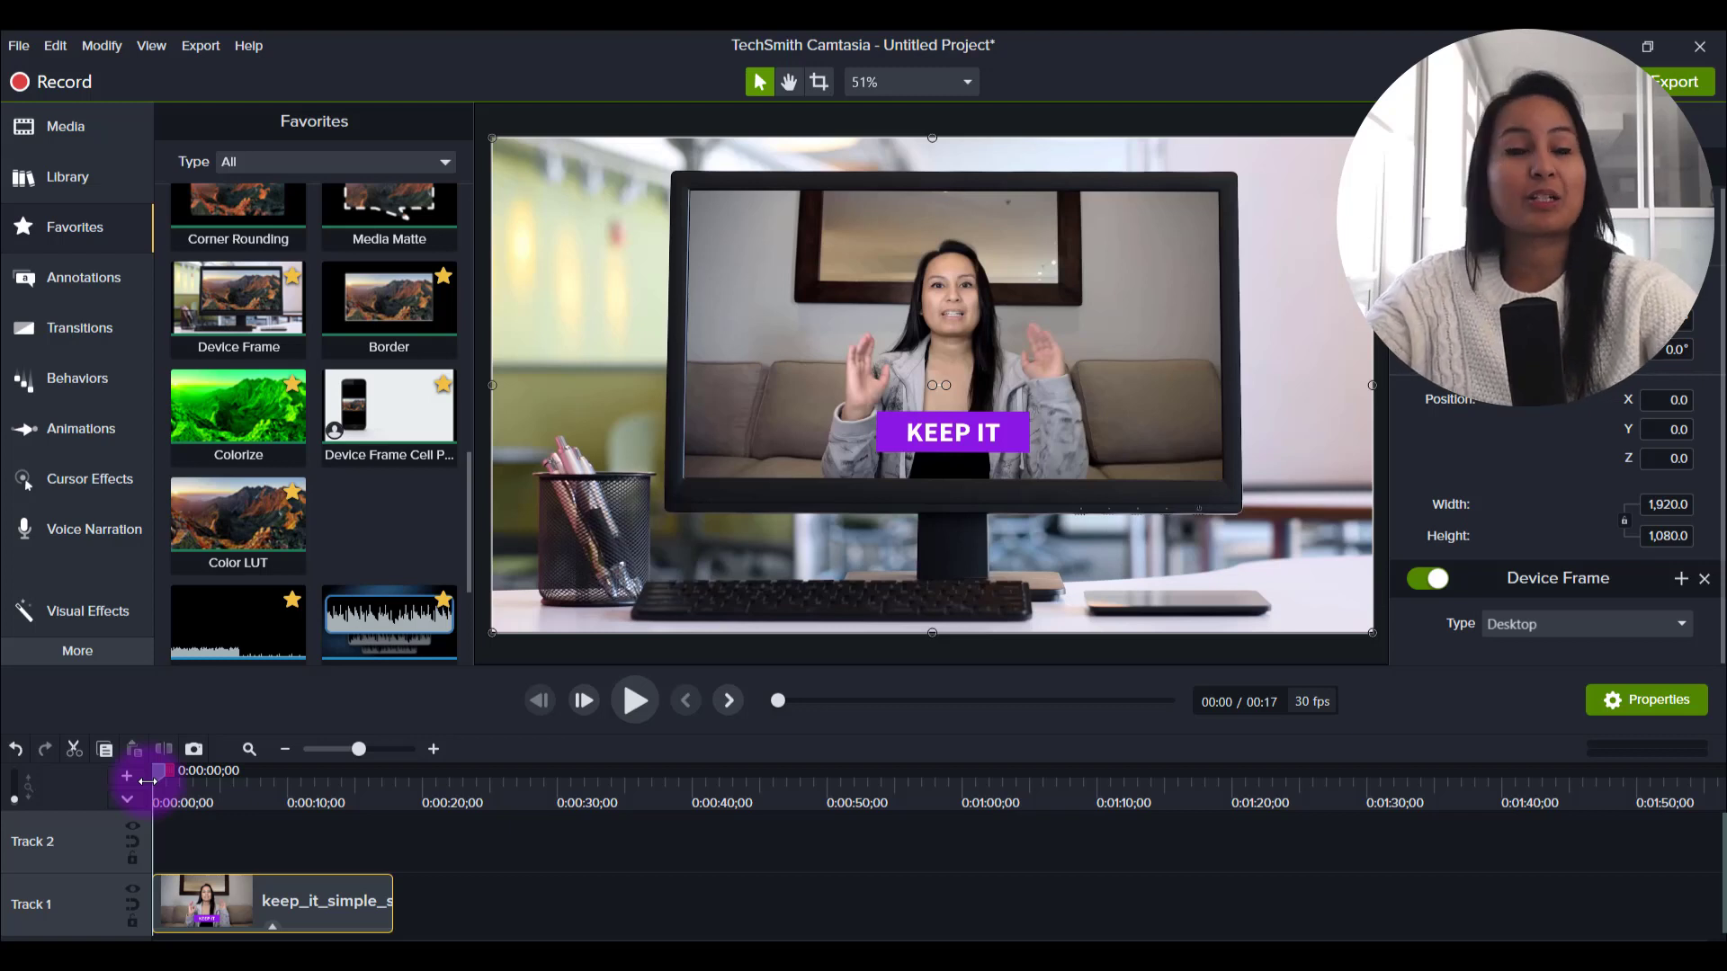
key(space)
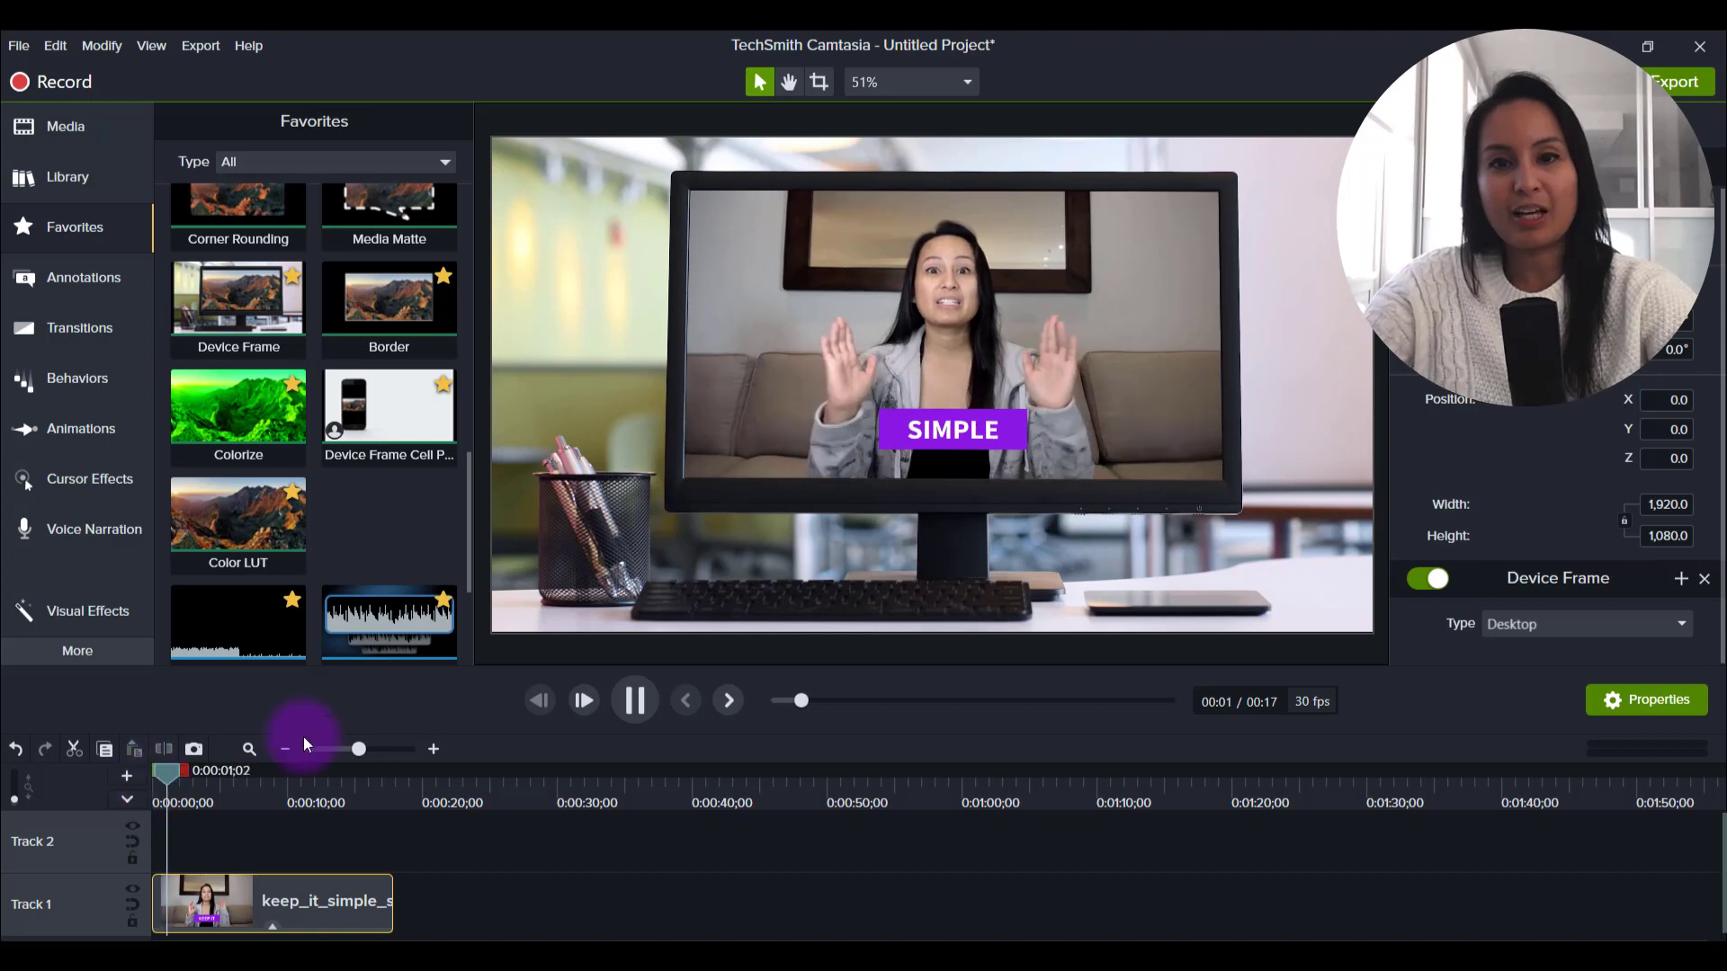
click(636, 702)
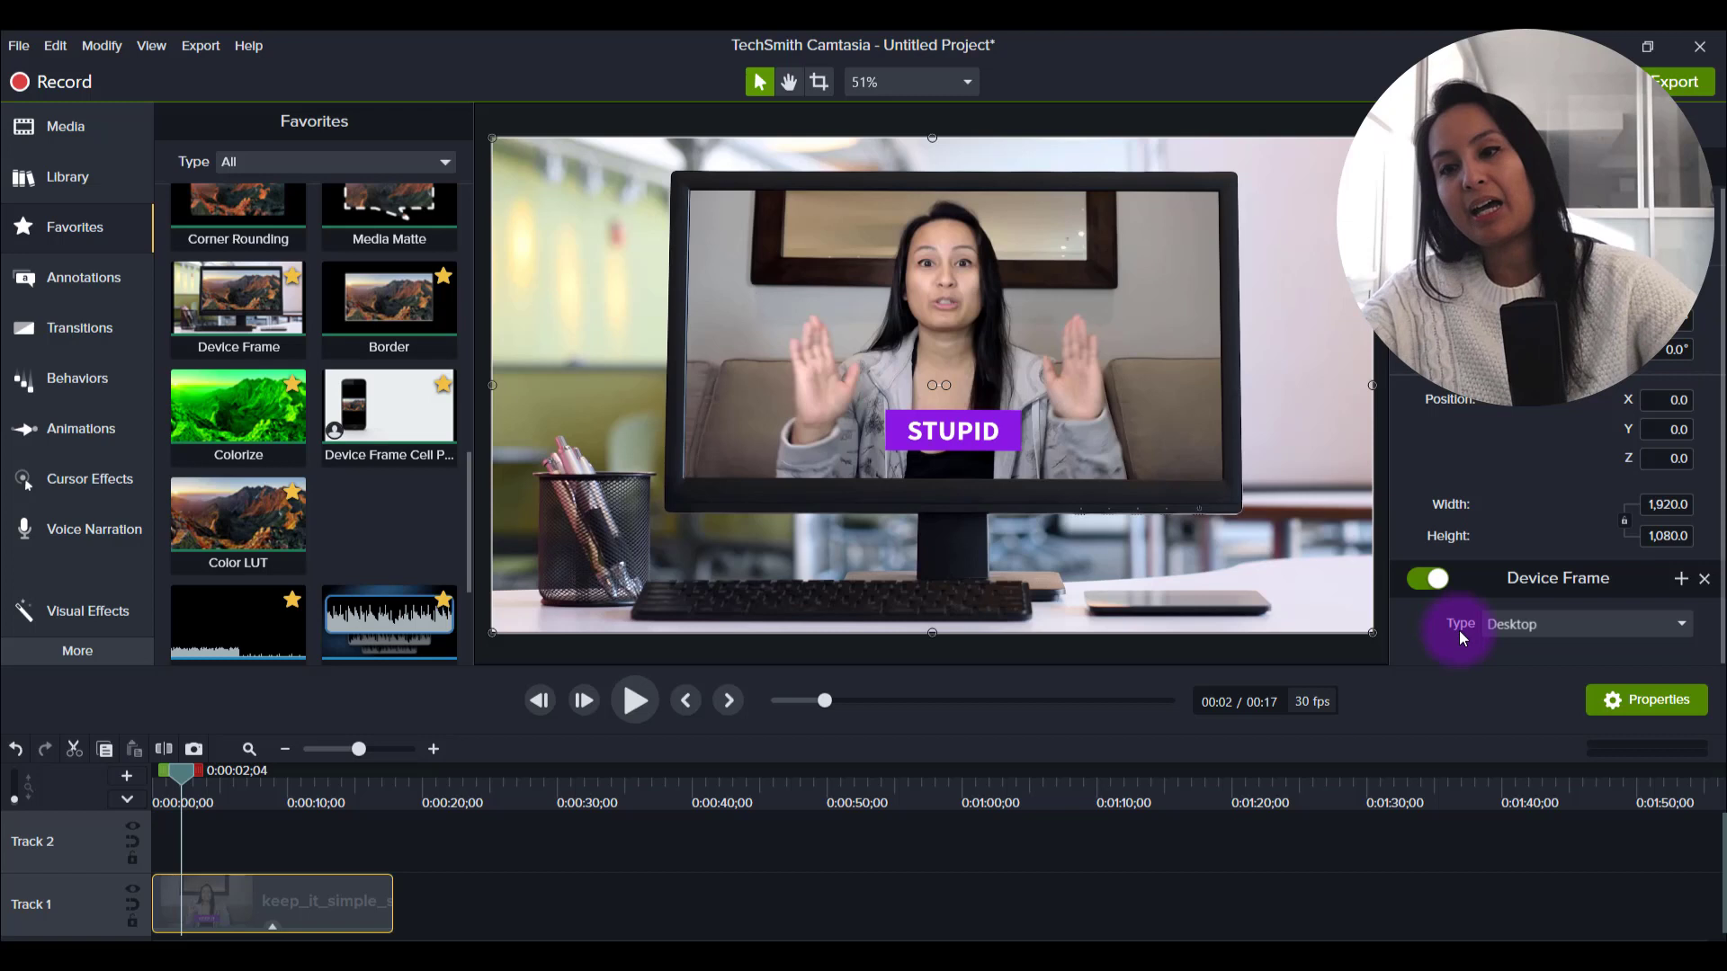
- Try iPhone, MacBook Pro and Google Pixel frame types, ending on Generic Laptop Creative Space
click(1533, 638)
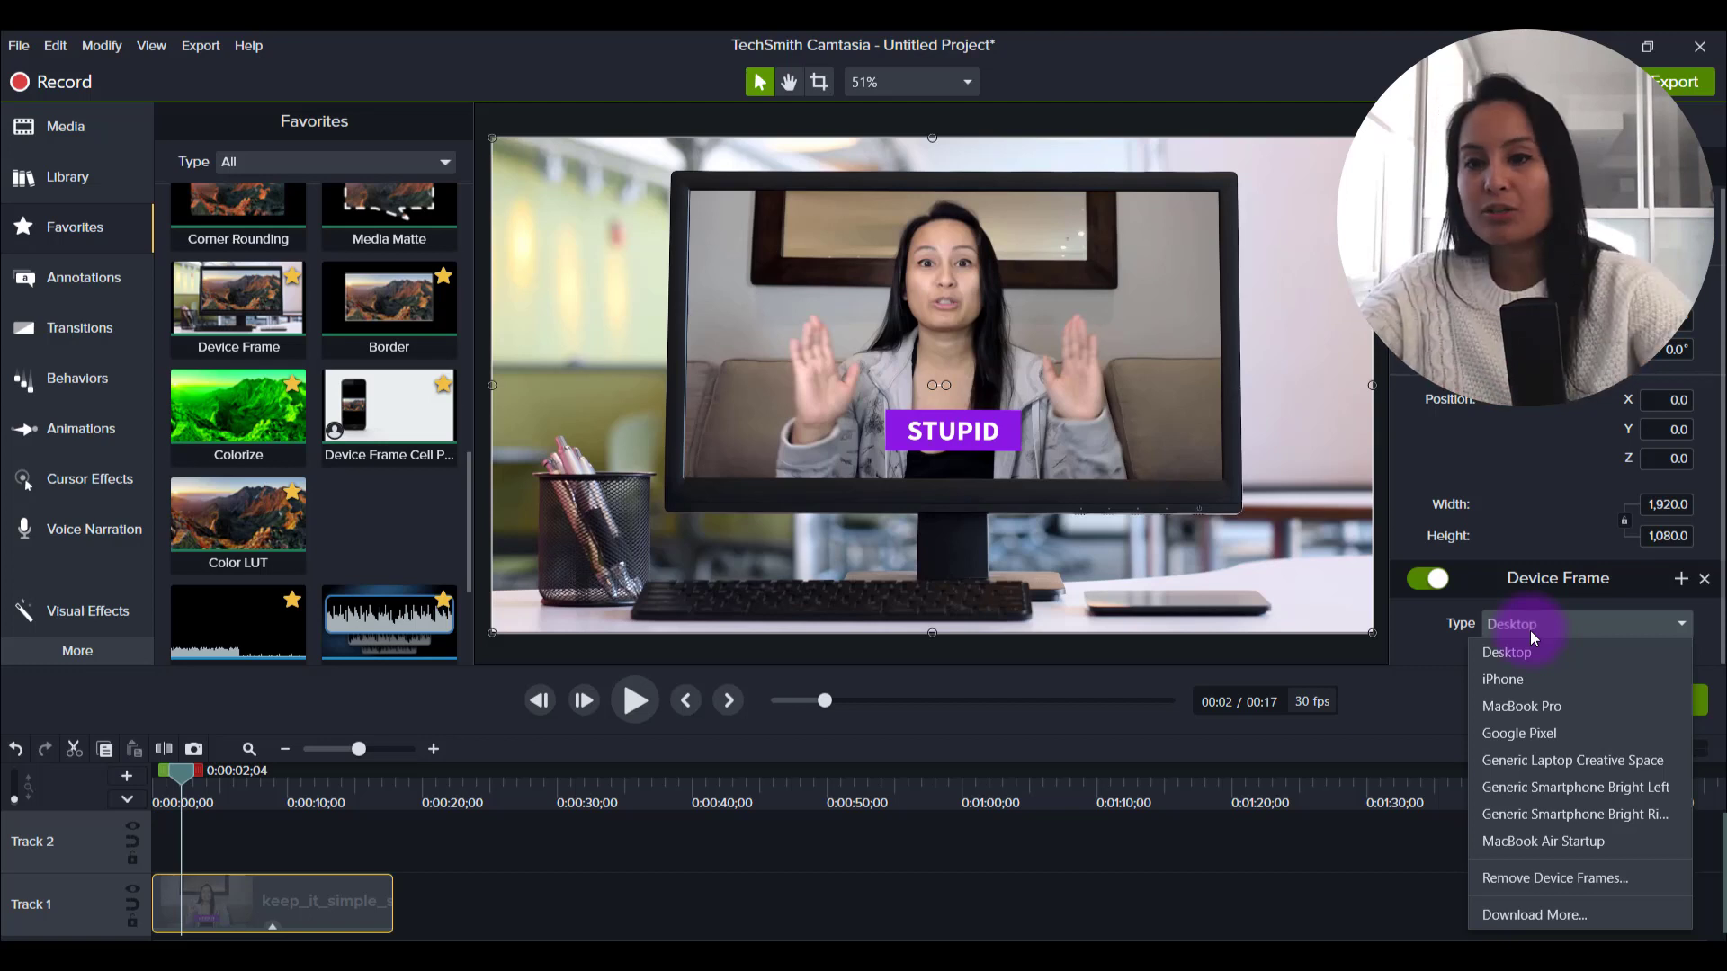
click(1513, 681)
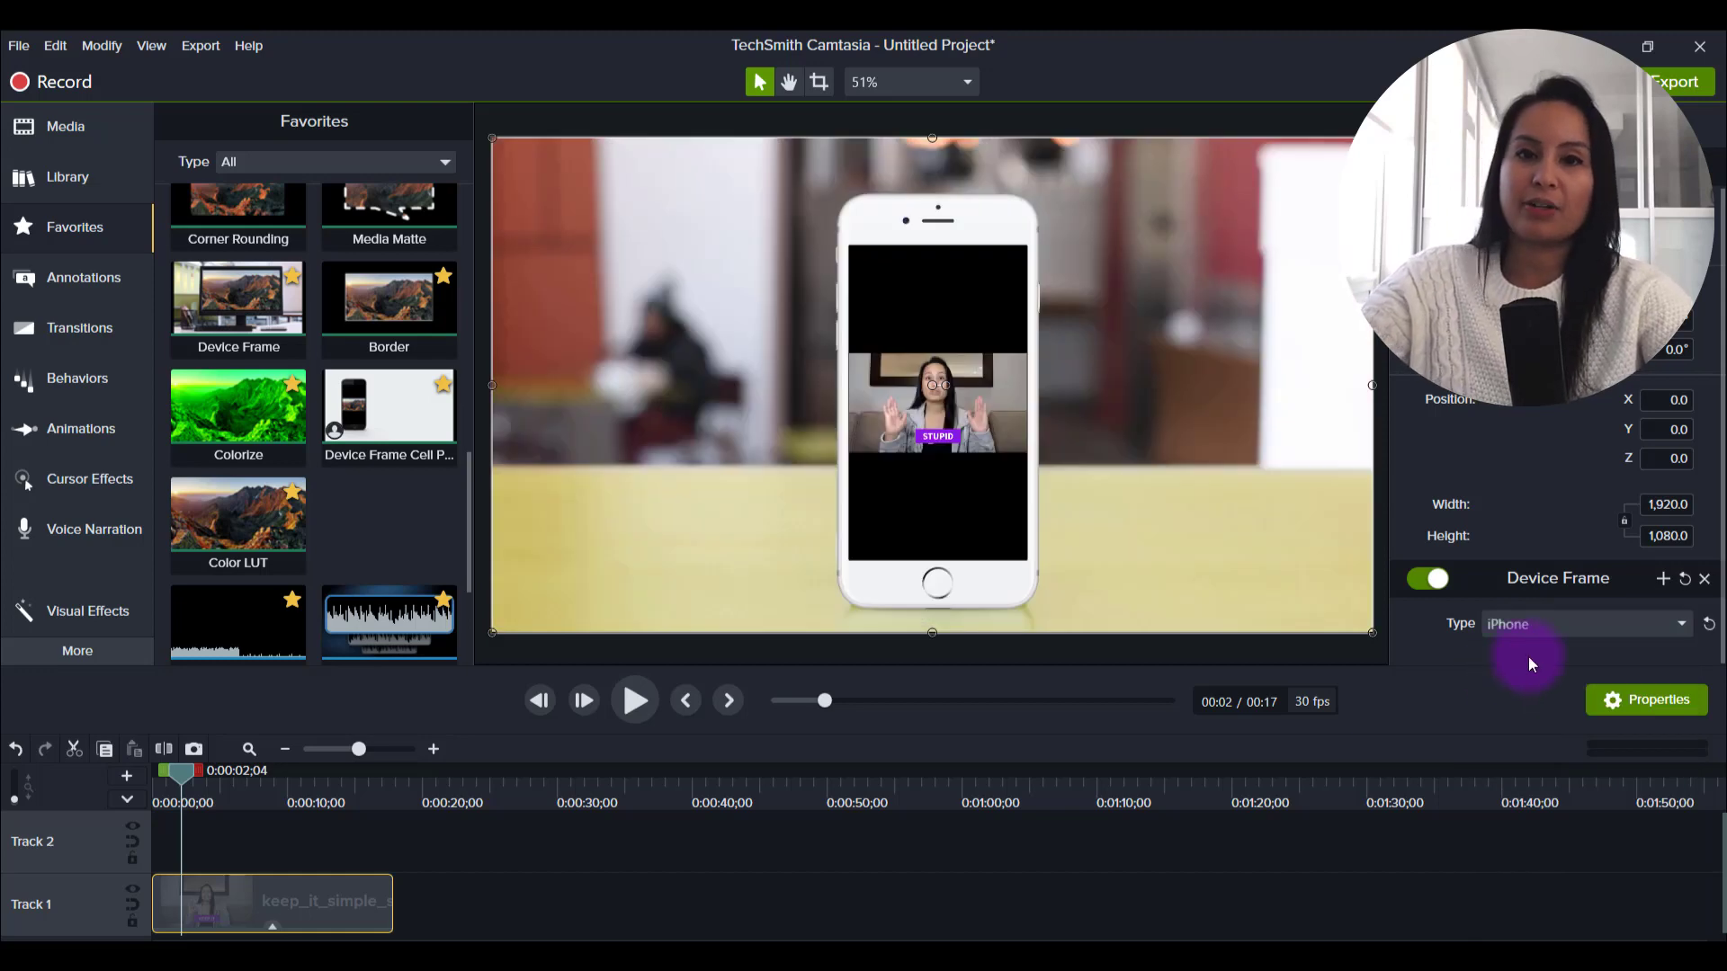
click(1530, 656)
click(1531, 707)
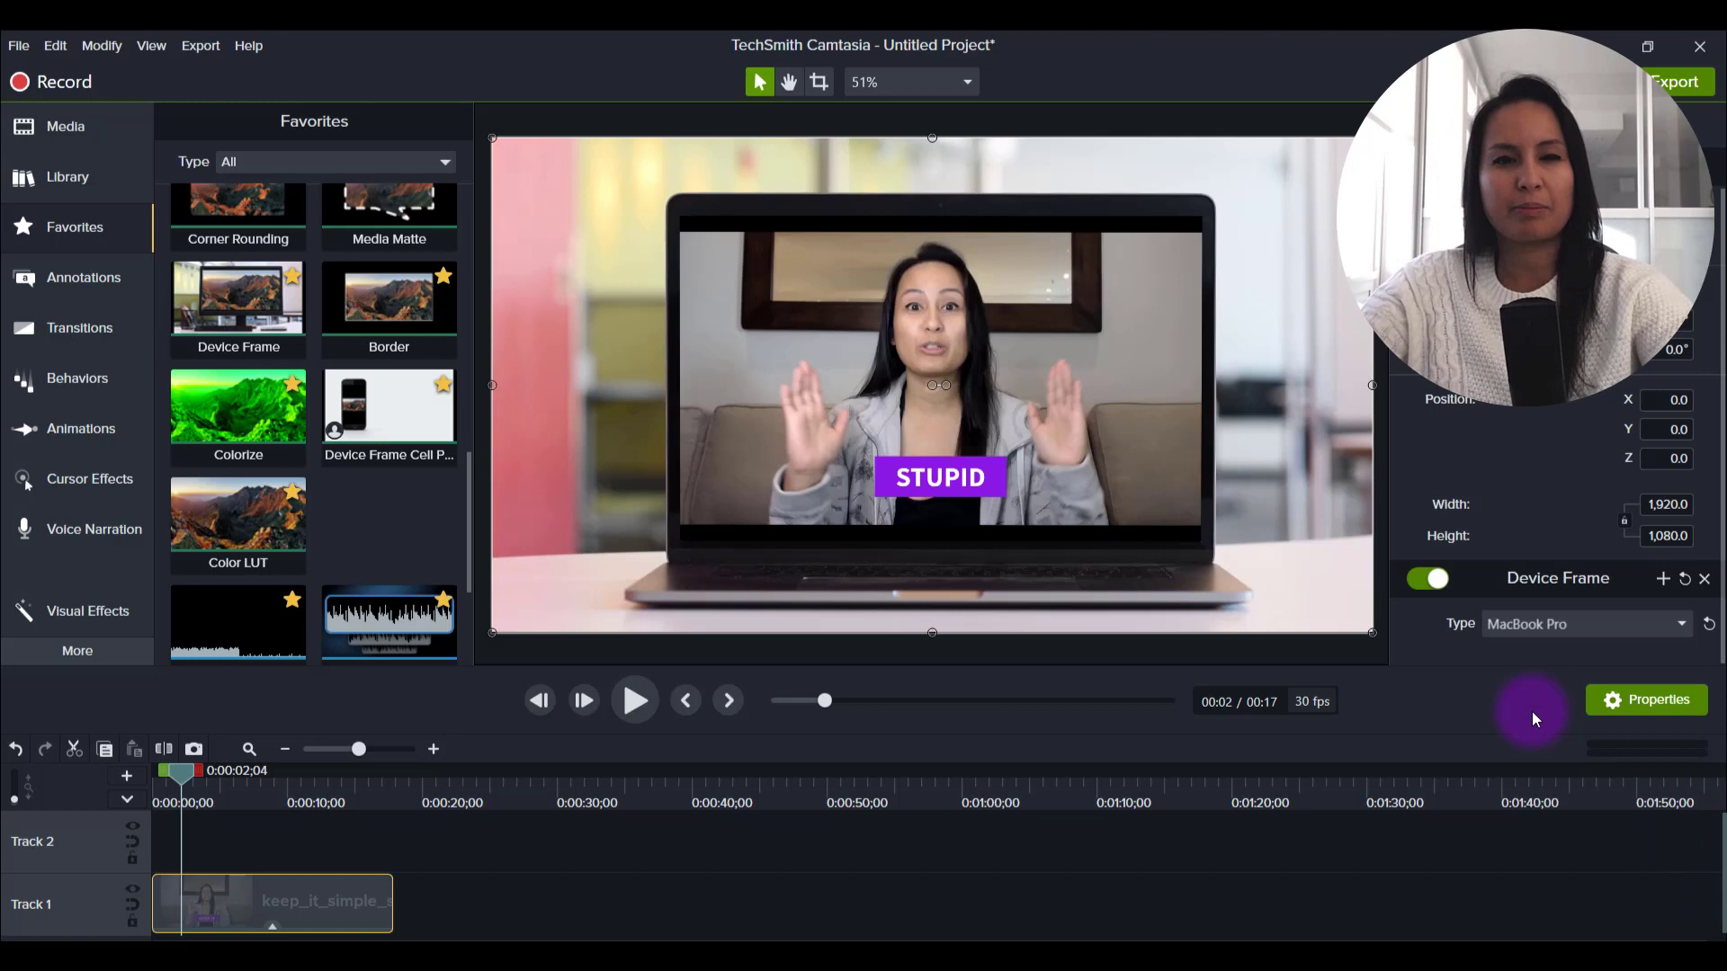
click(1522, 623)
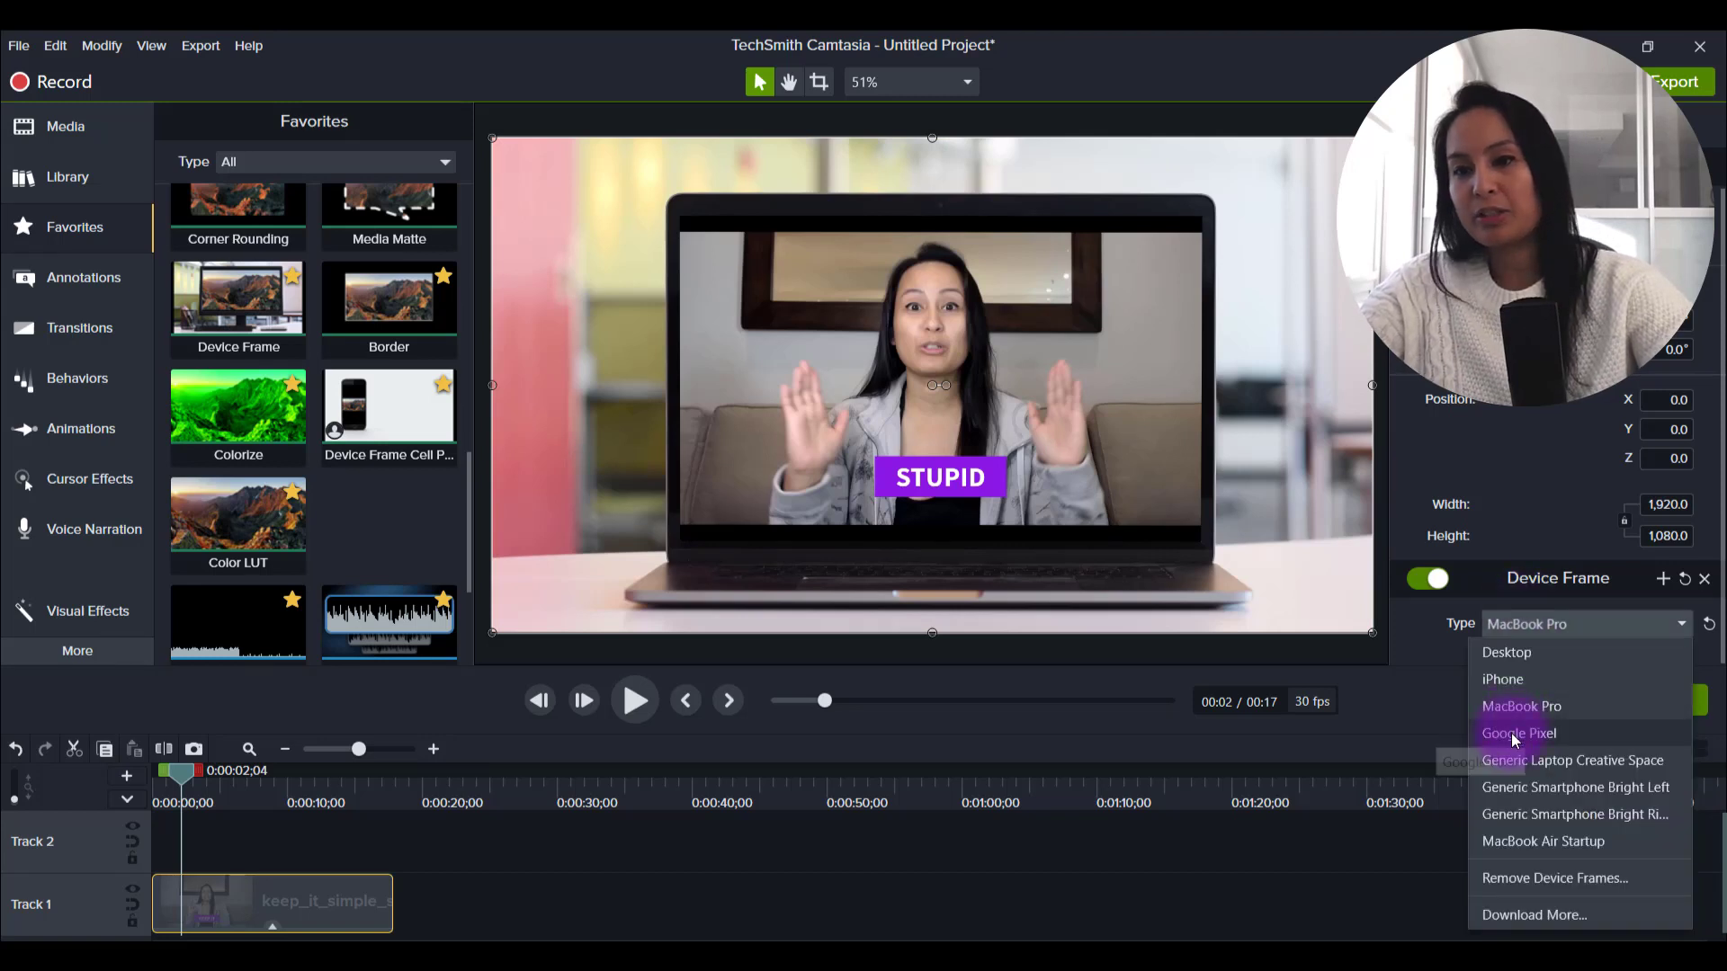
click(1517, 734)
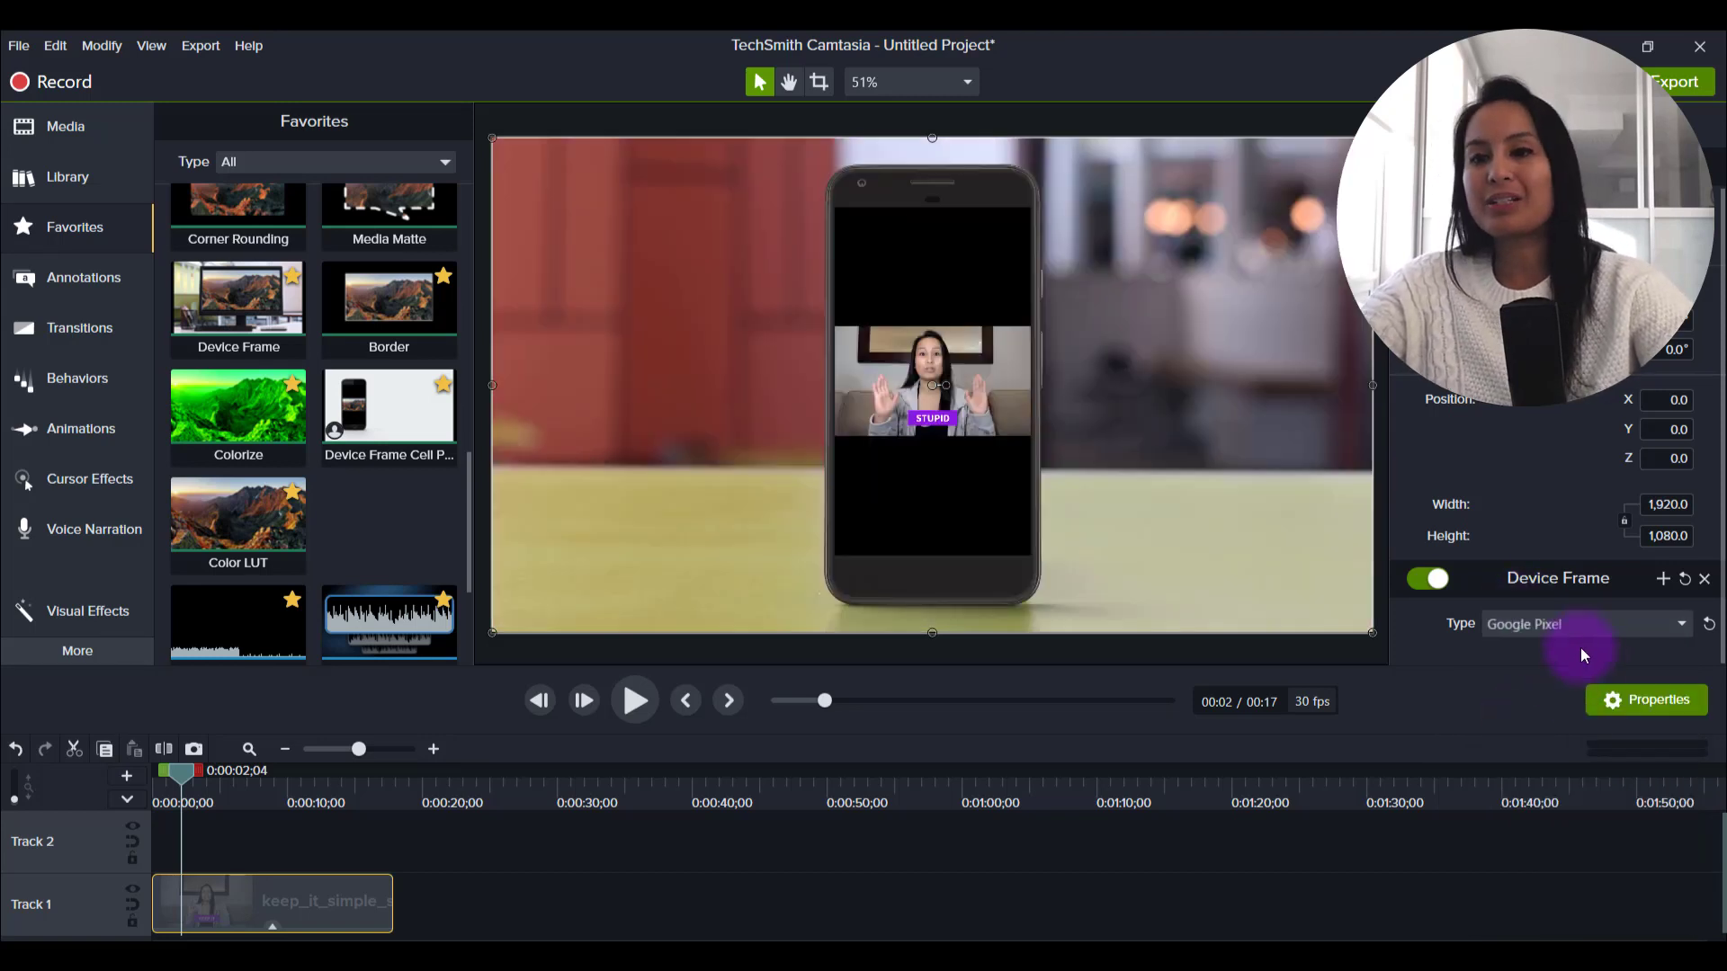
click(1573, 628)
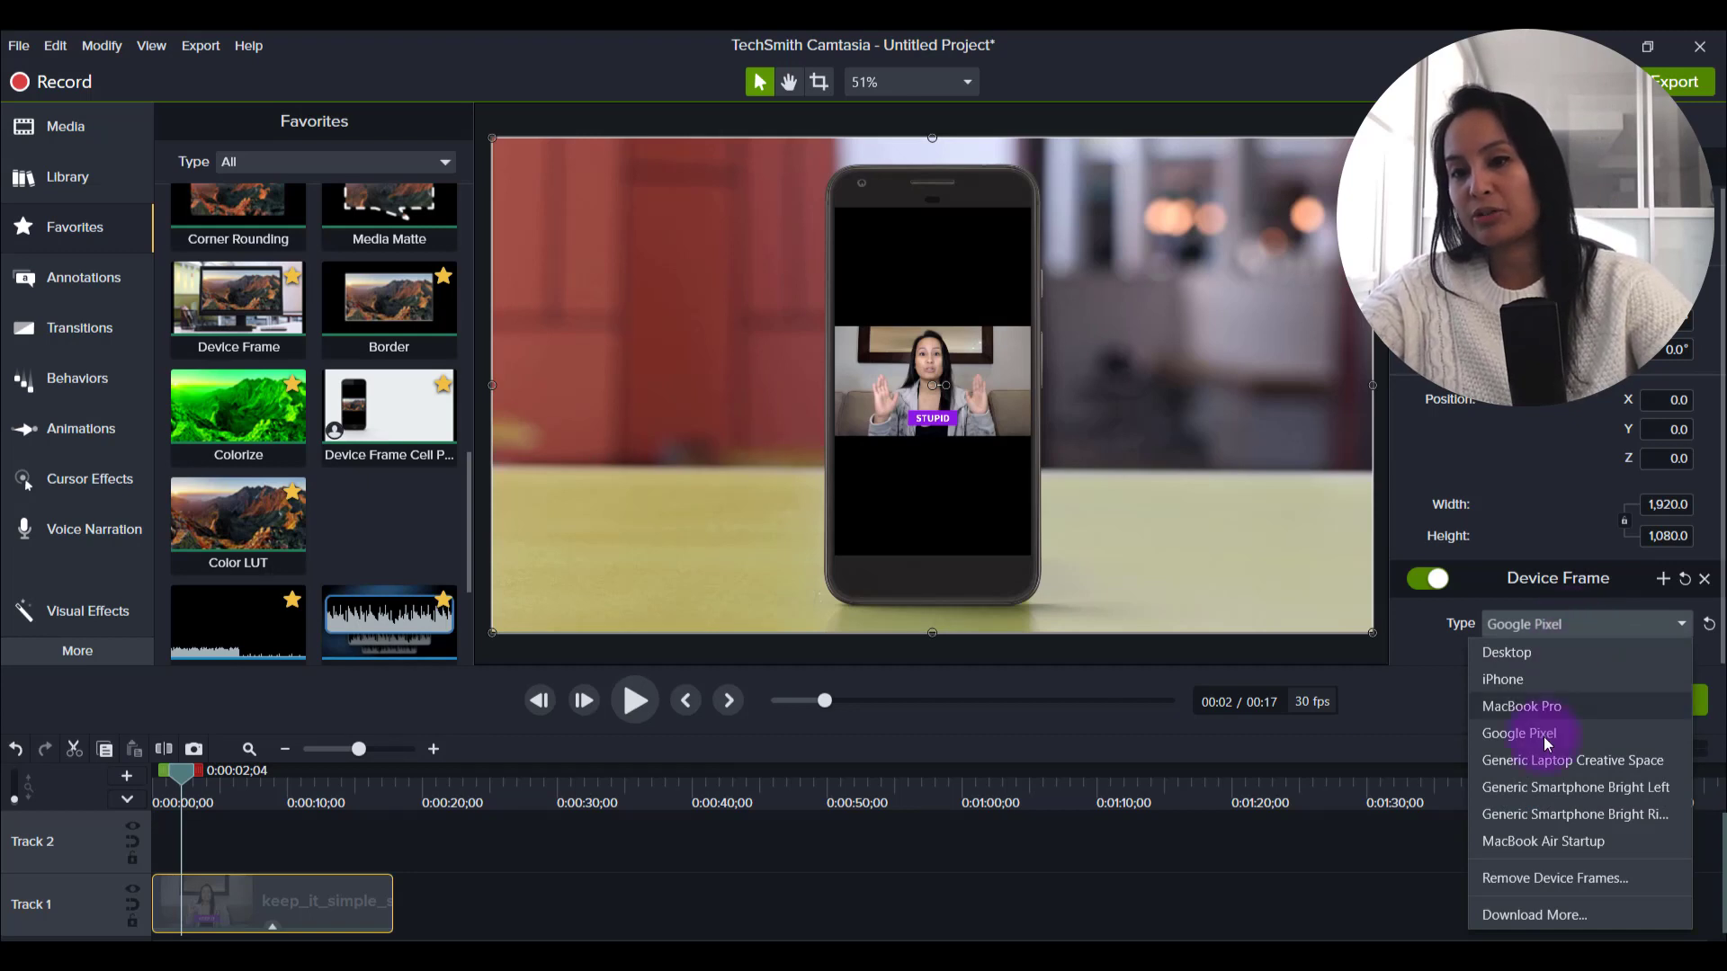
click(1541, 761)
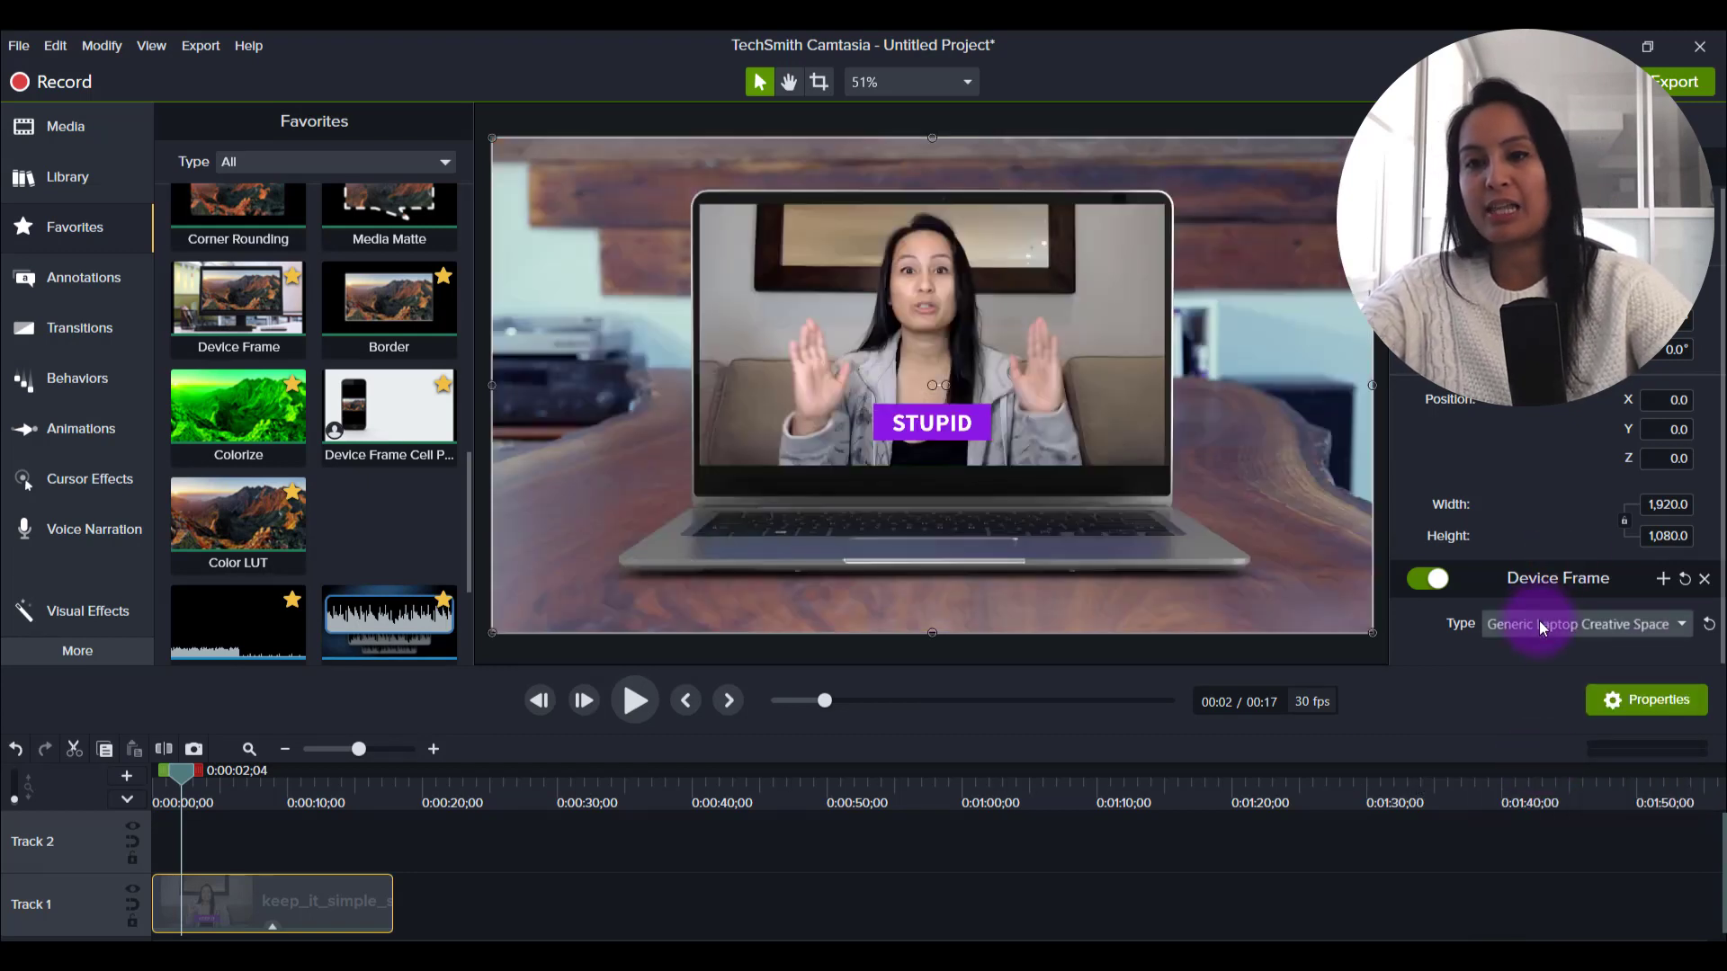
click(1540, 625)
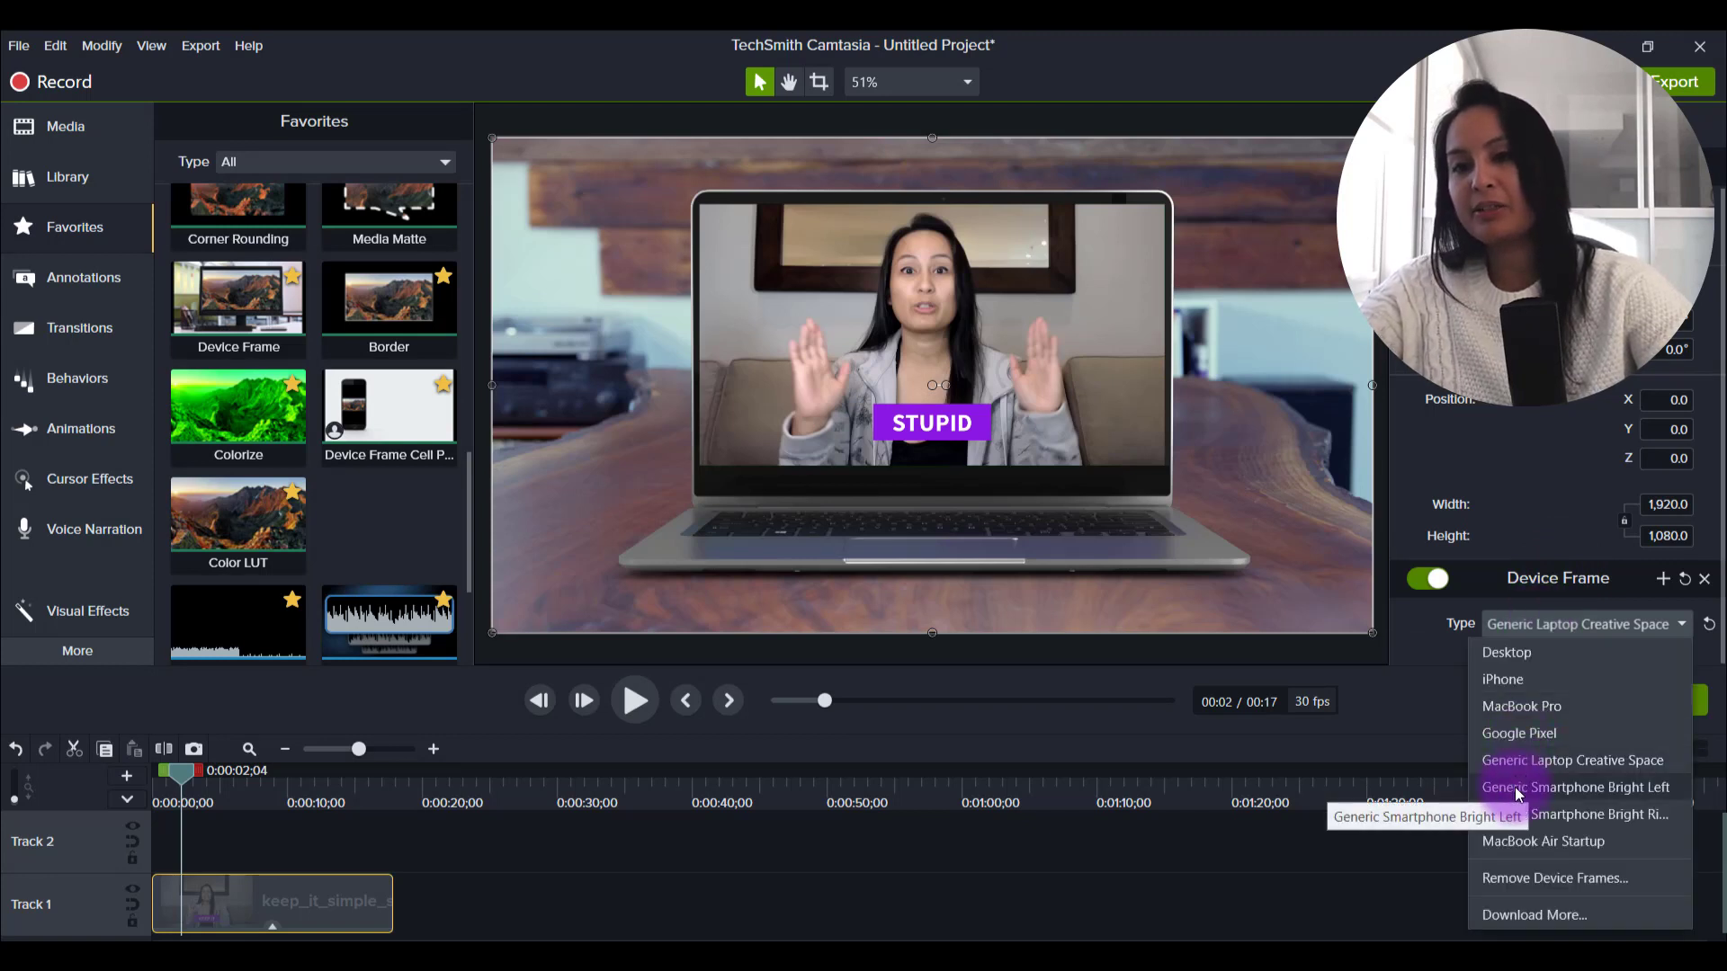
- Switch to Generic Smartphone Bright Left, scale the clip to 127.1% and drag it right
click(1515, 786)
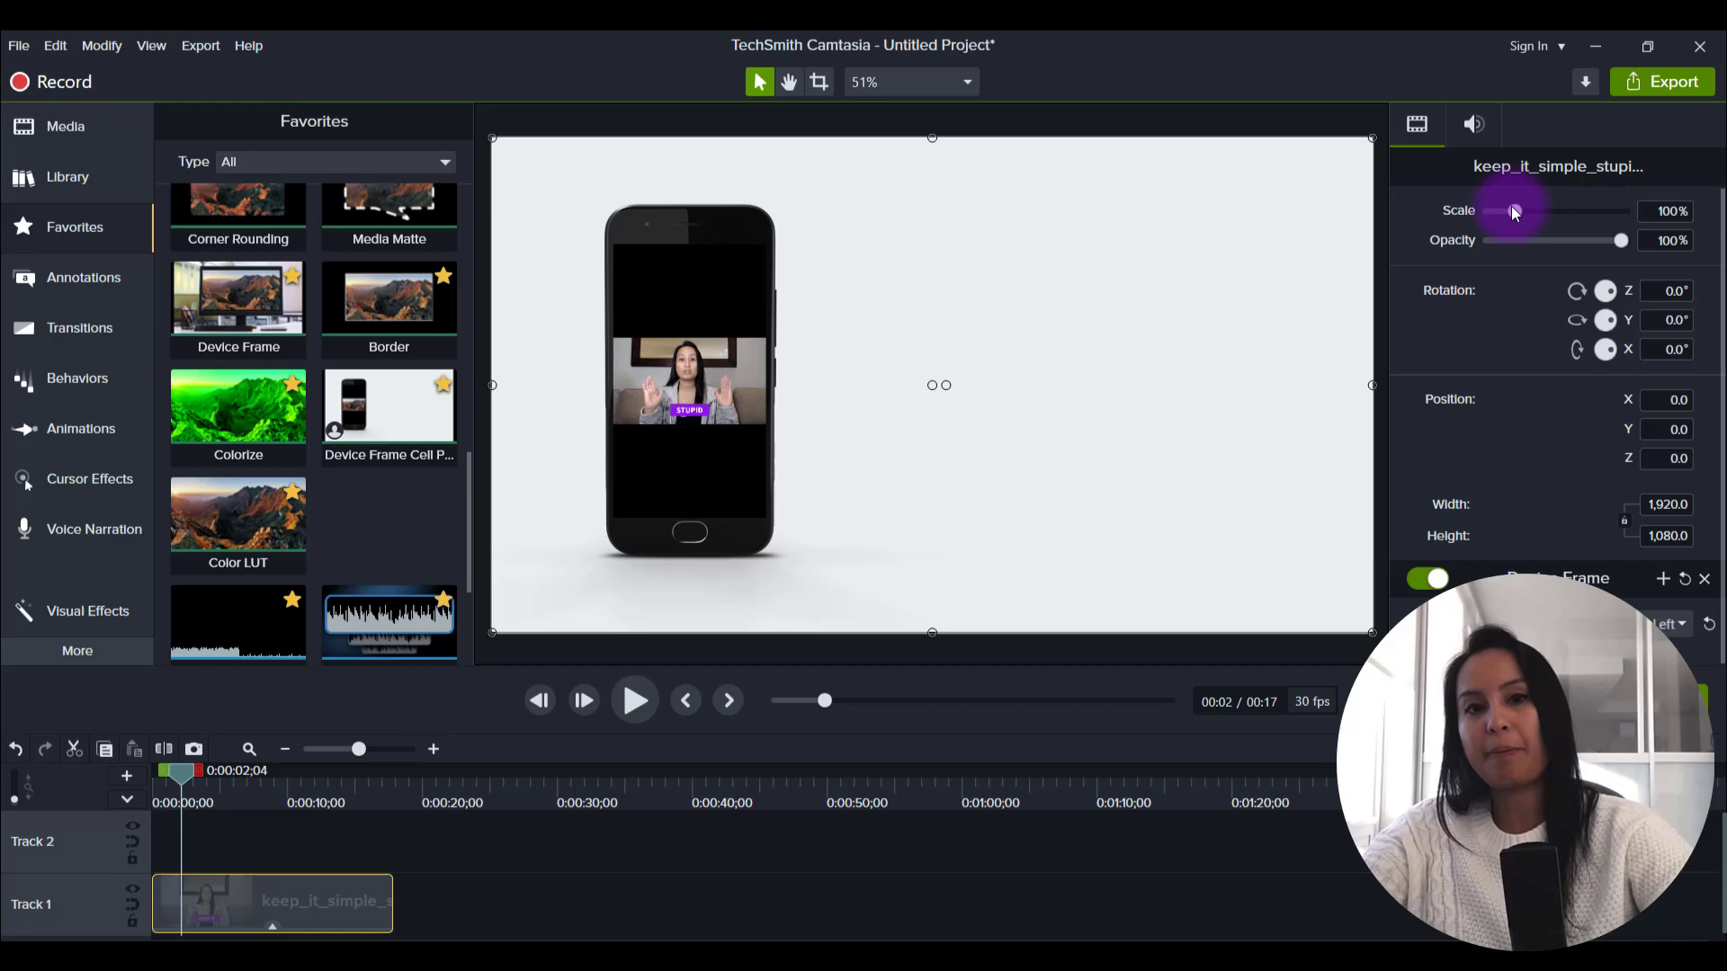
drag(1513, 210, 1518, 209)
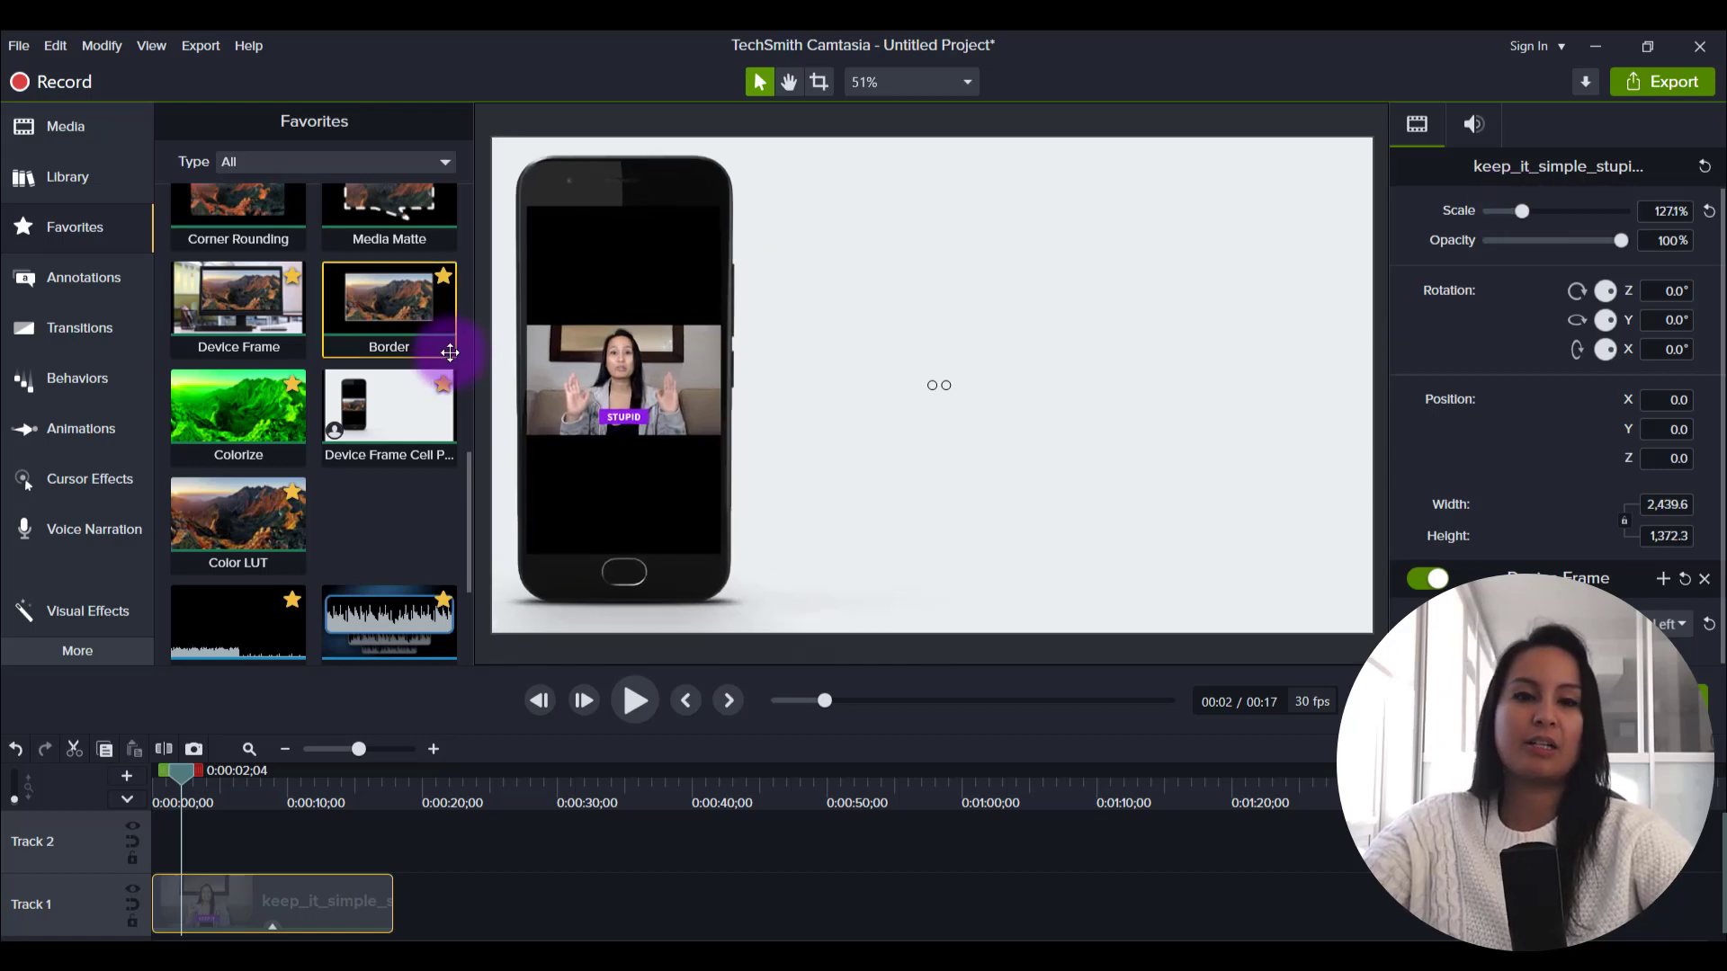
drag(664, 410, 717, 415)
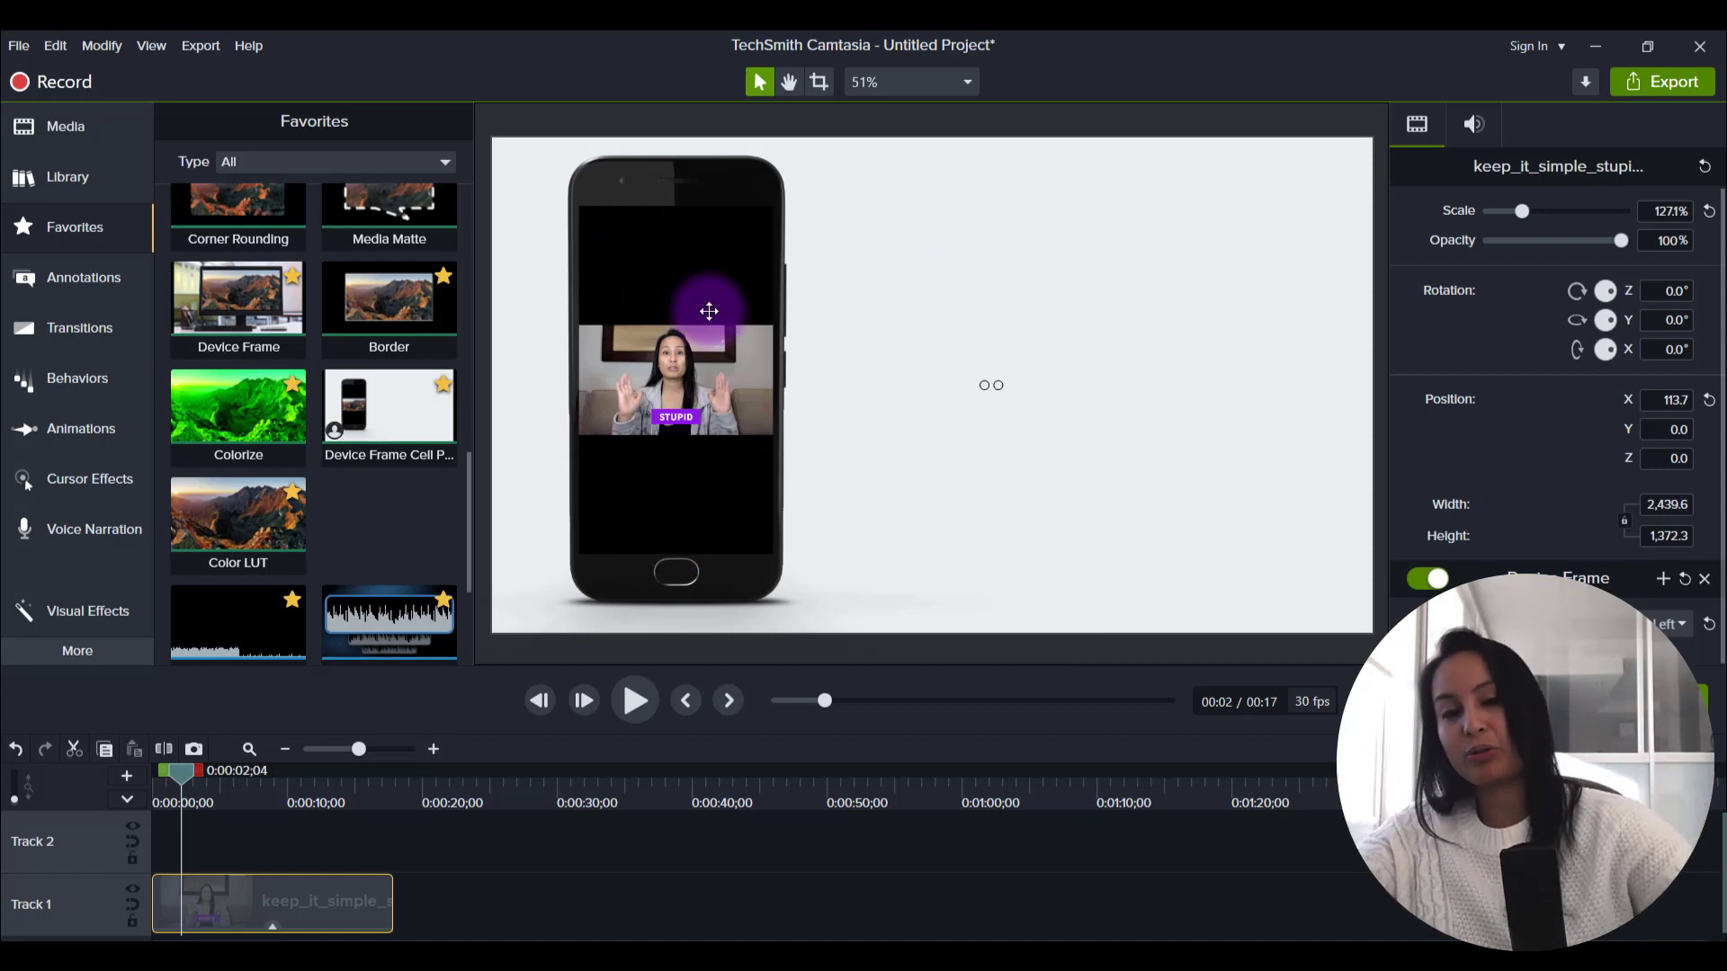
drag(688, 338, 717, 340)
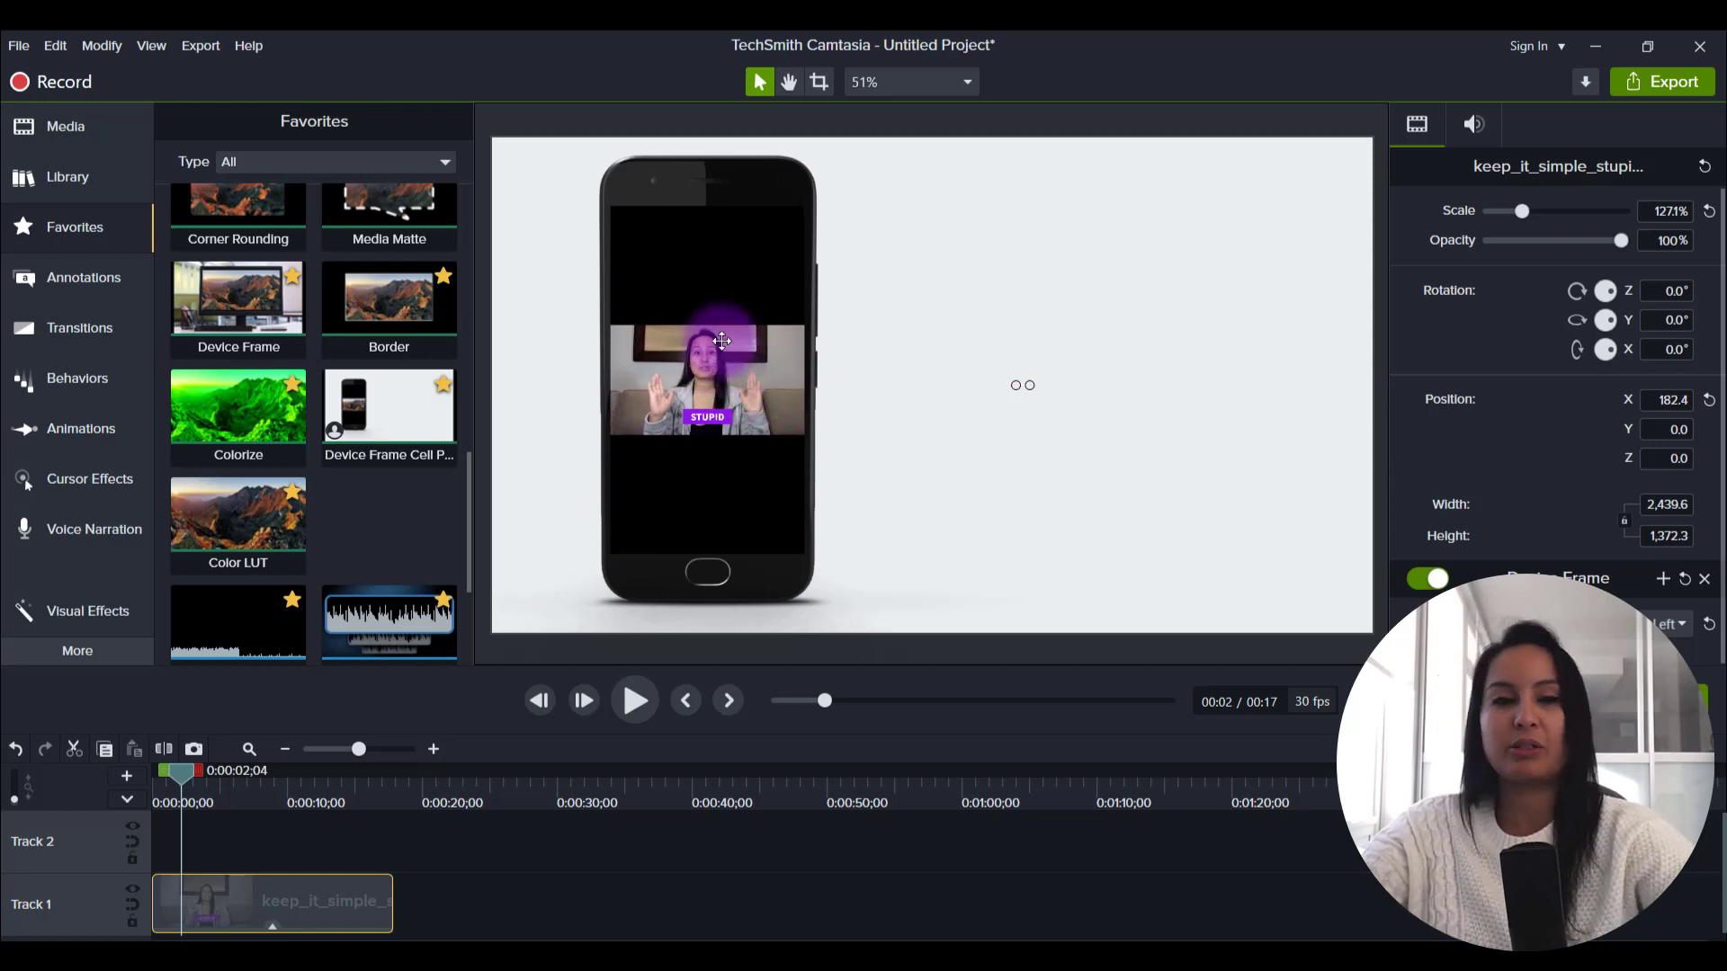
- Reset the scale, recentre, then re-enlarge to 127.1% and move the phone to X 200
click(1710, 213)
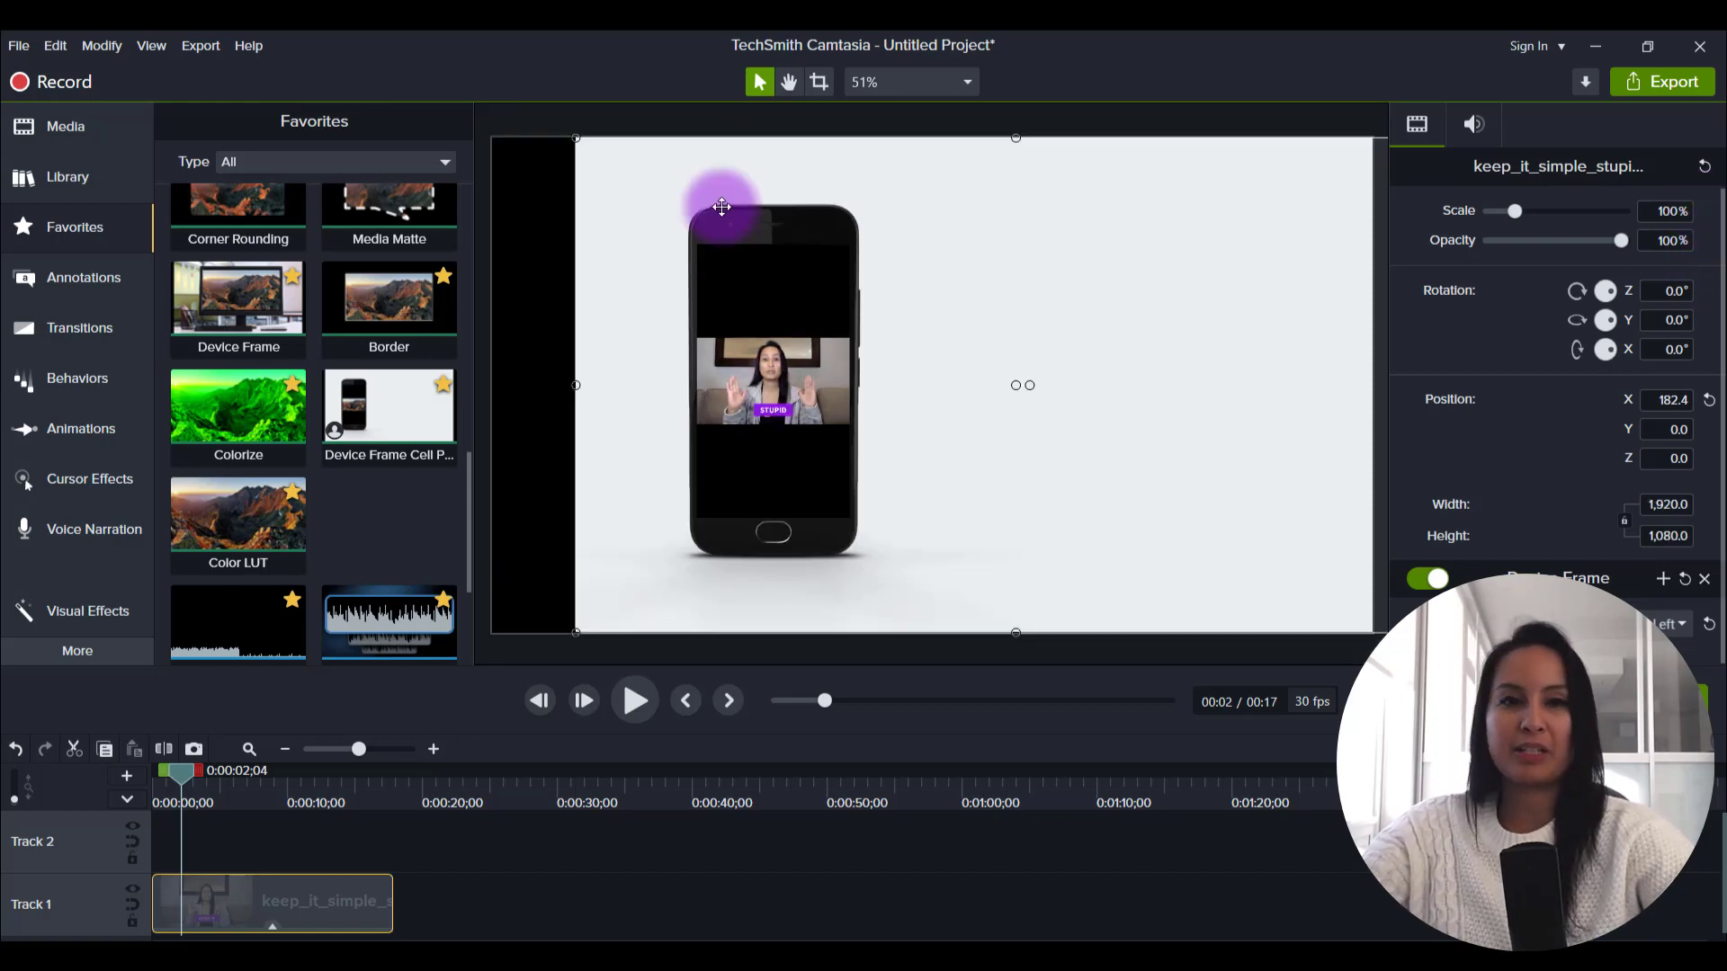
mouse_move(924, 361)
mouse_down()
mouse_move(931, 373)
mouse_move(902, 374)
mouse_up()
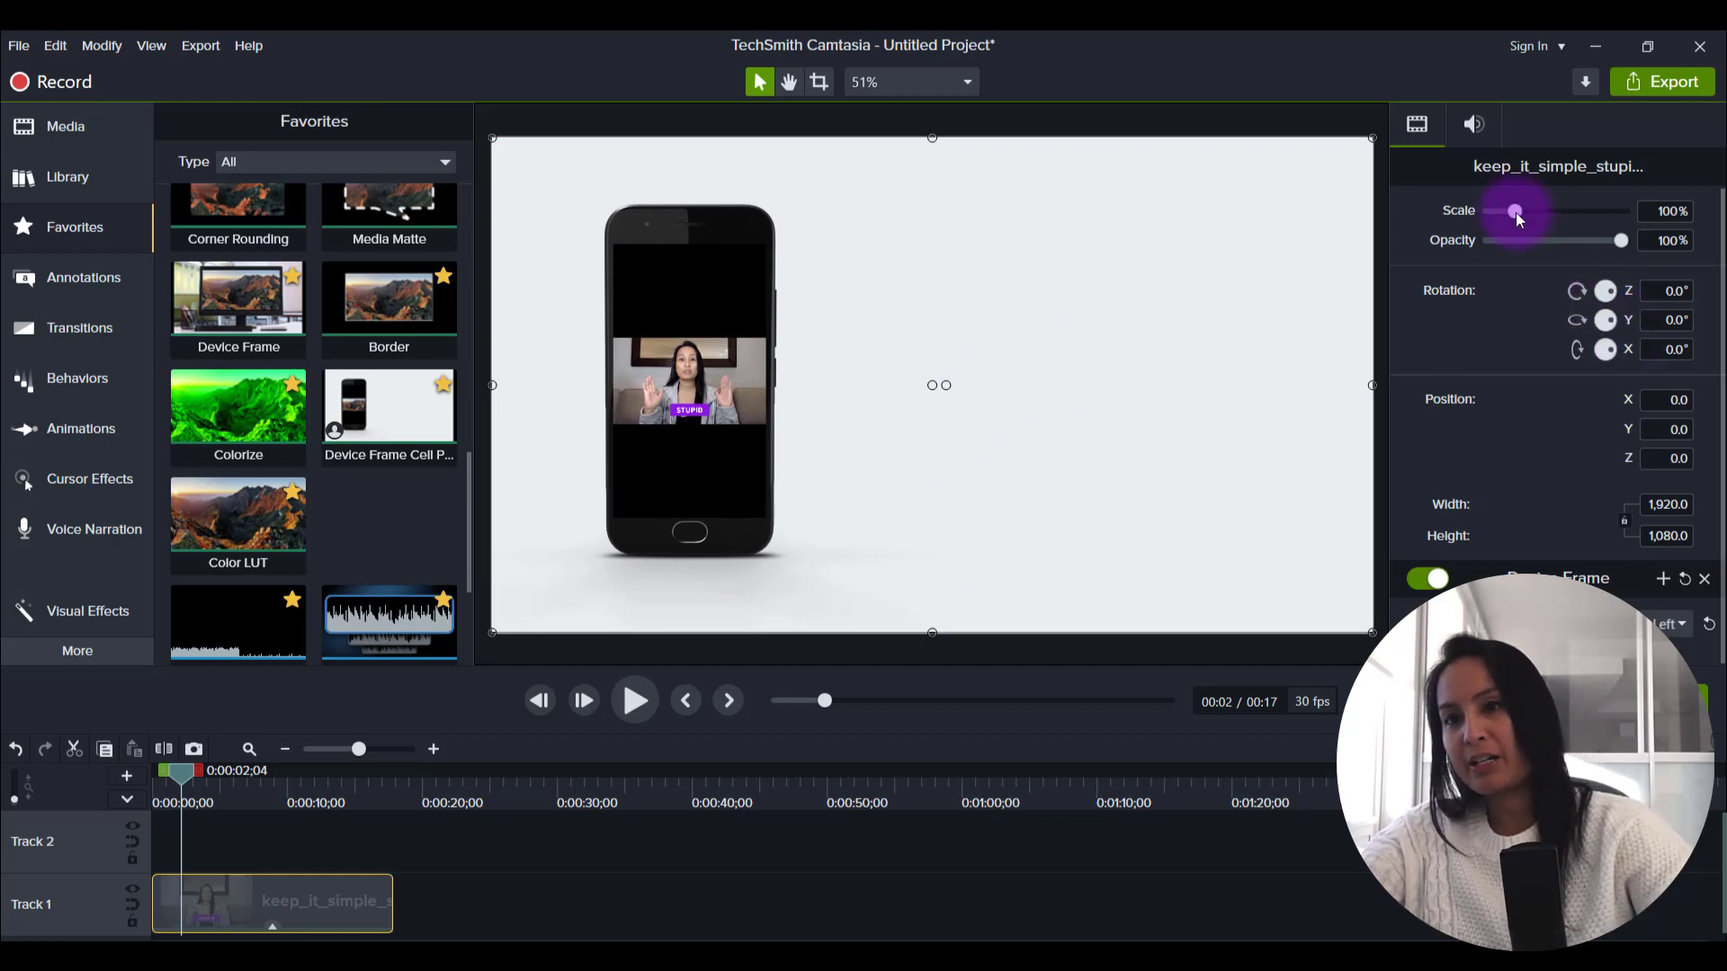
drag(1515, 213, 1522, 215)
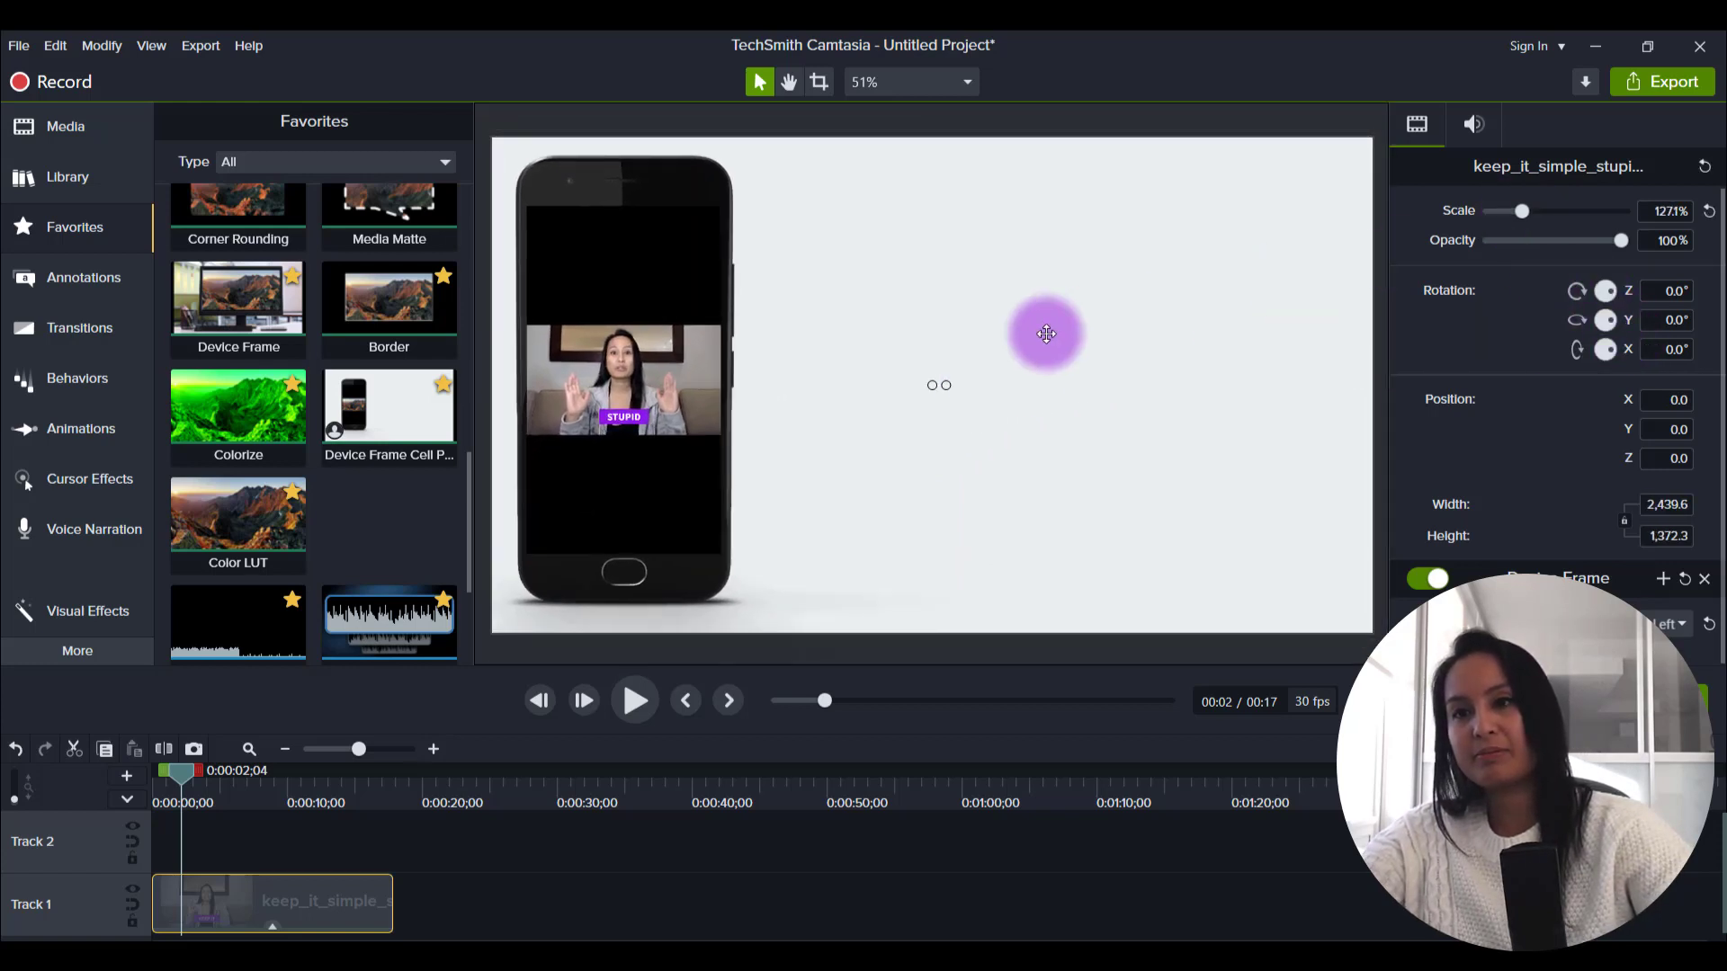
drag(643, 385, 857, 478)
drag(686, 416, 736, 424)
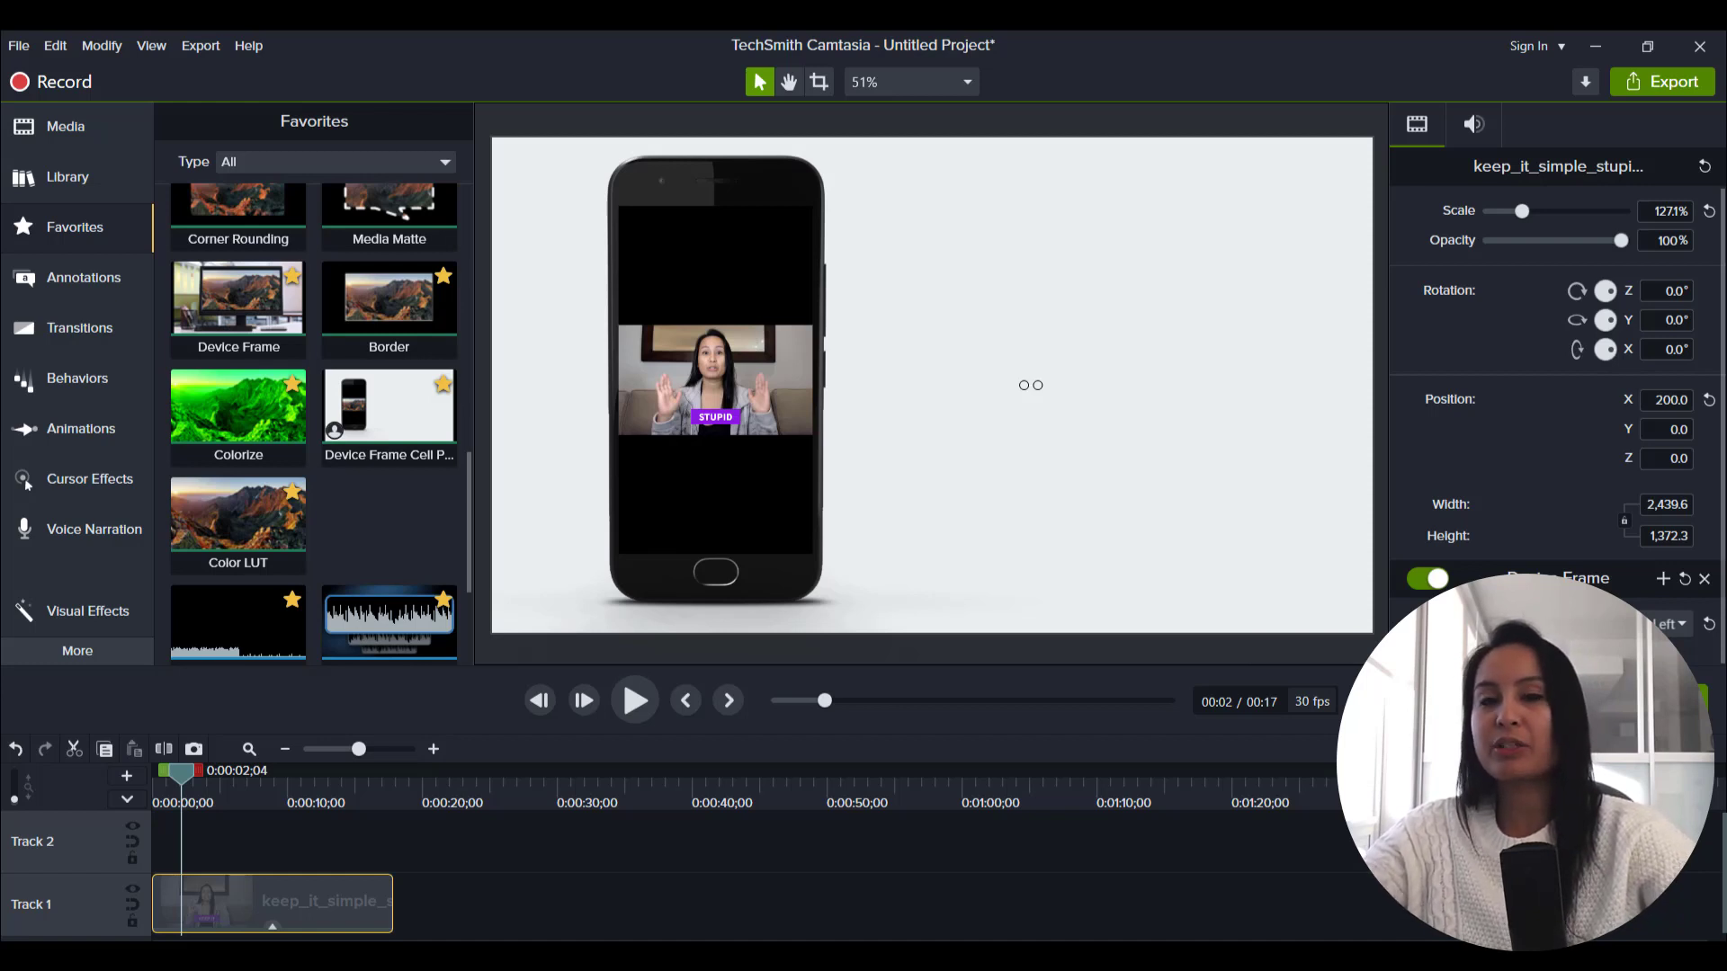
- Choose Download More… from the device frame Type list to reach TechSmith Assets
click(1480, 698)
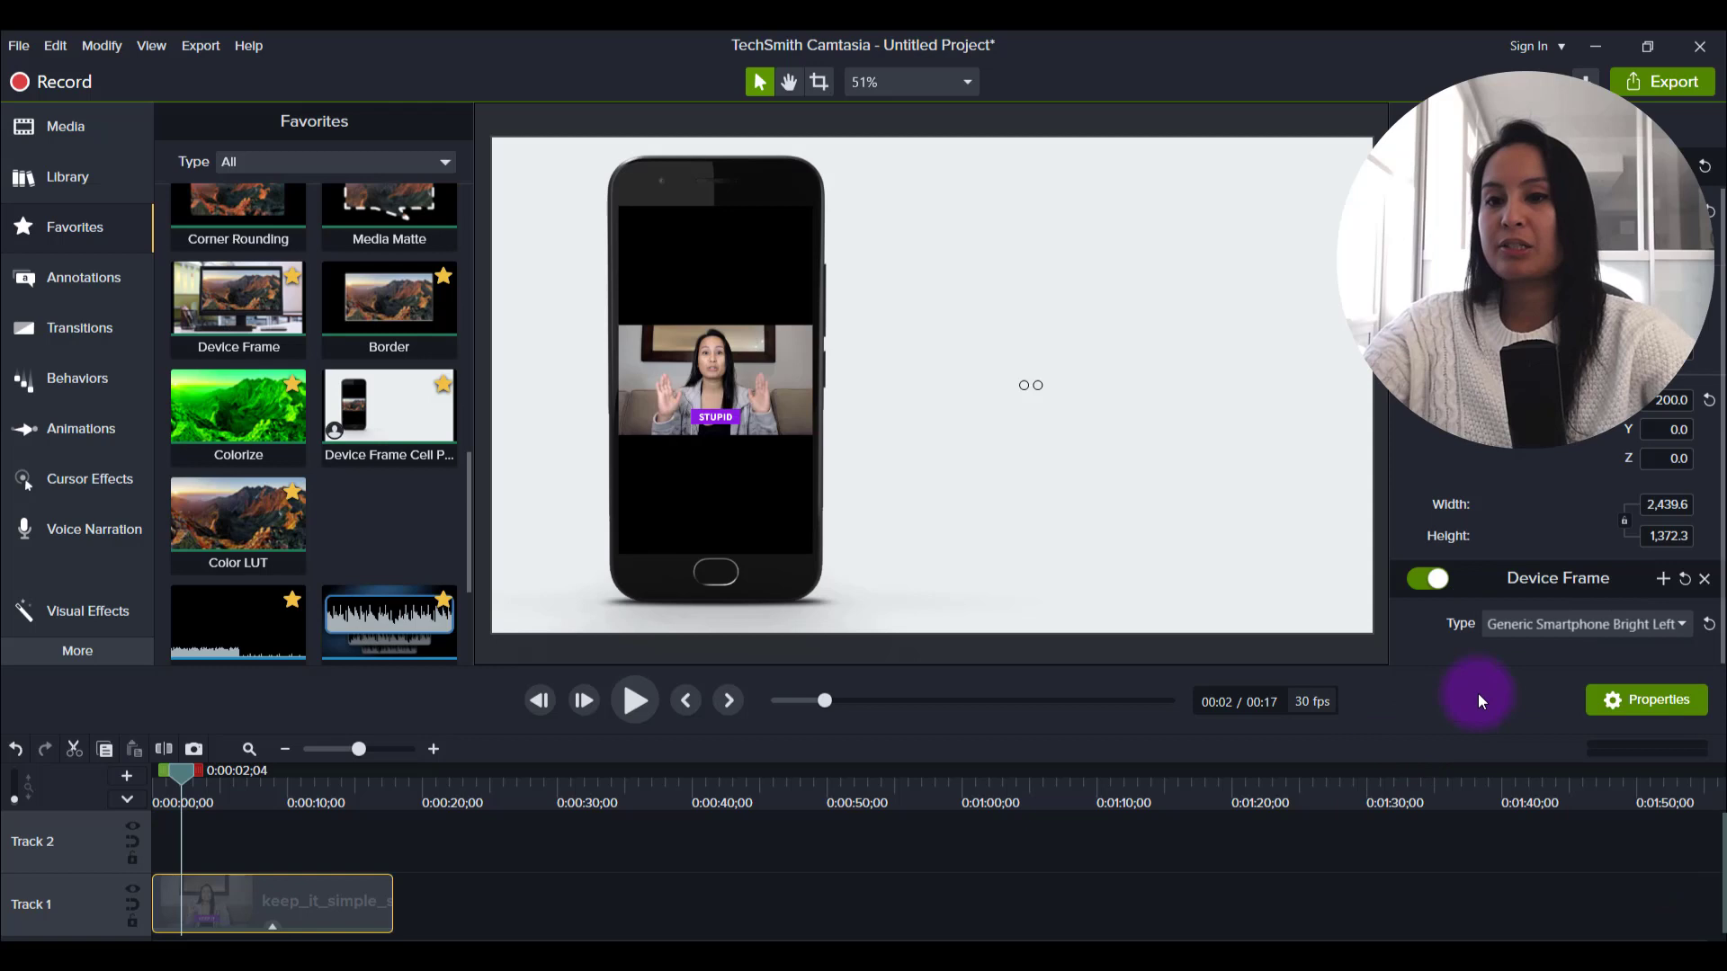
click(1563, 624)
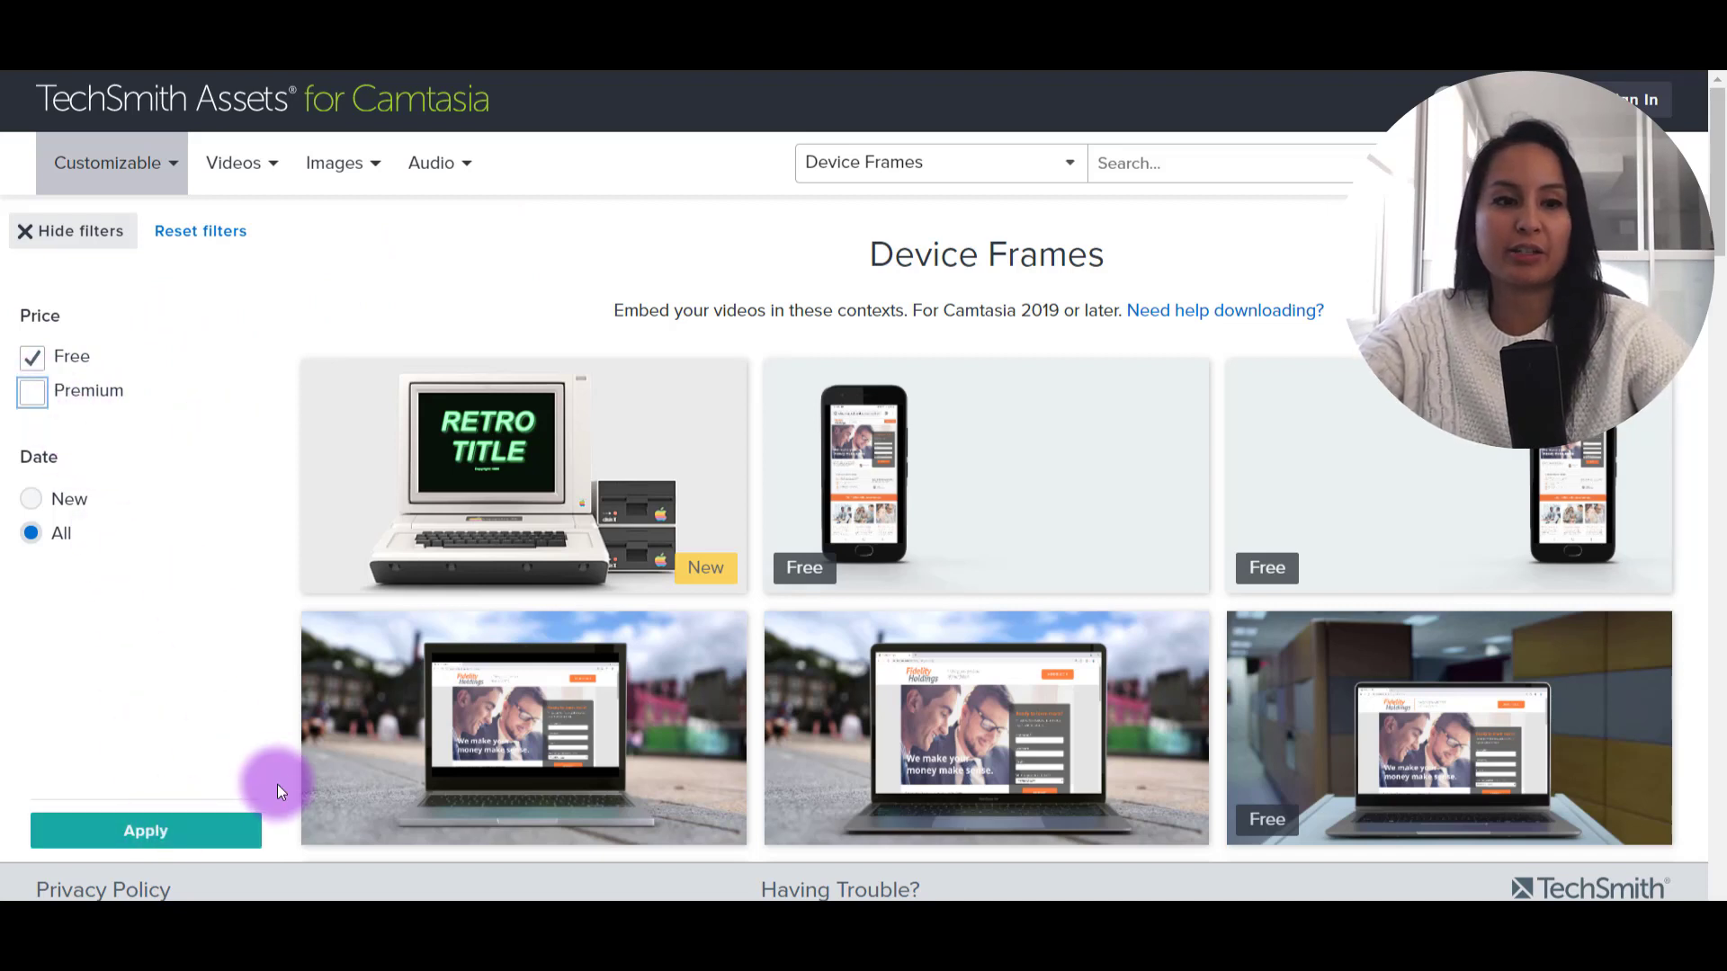
- Apply the Free-only Price filter to the Device Frames catalogue
click(193, 826)
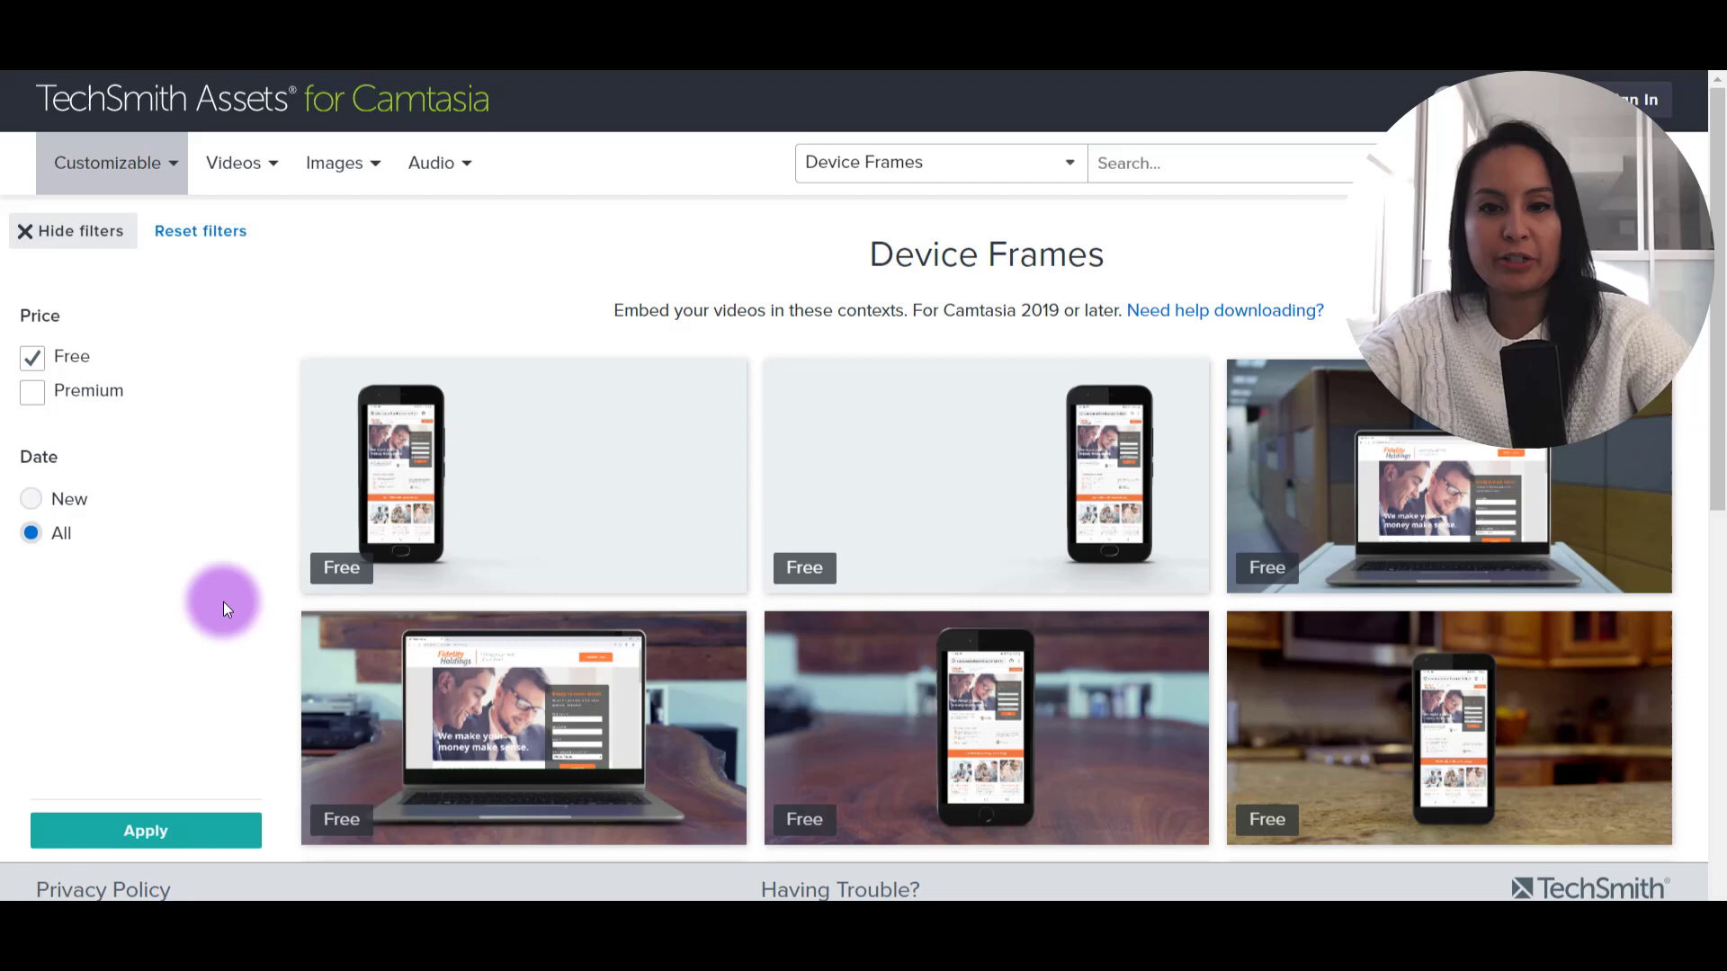
- Scroll the free Device Frames to the last row and preview the White Background (iPad Grey) card
mouse_move(1112, 583)
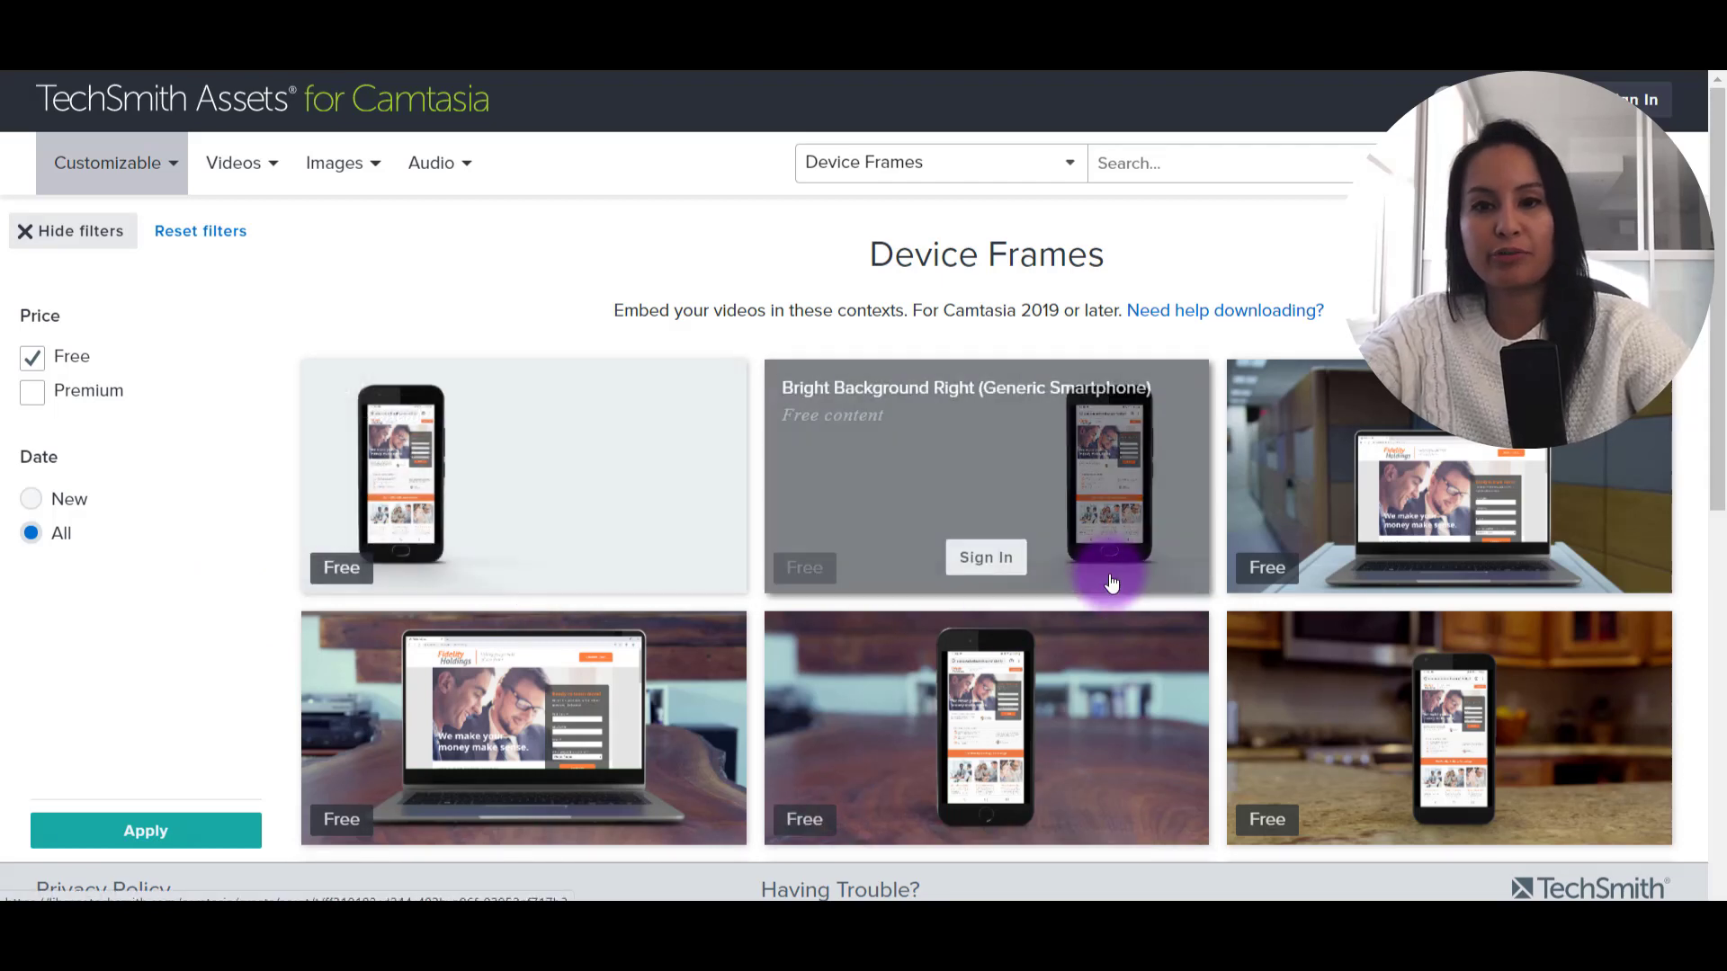
scroll(1112, 583, down, 3)
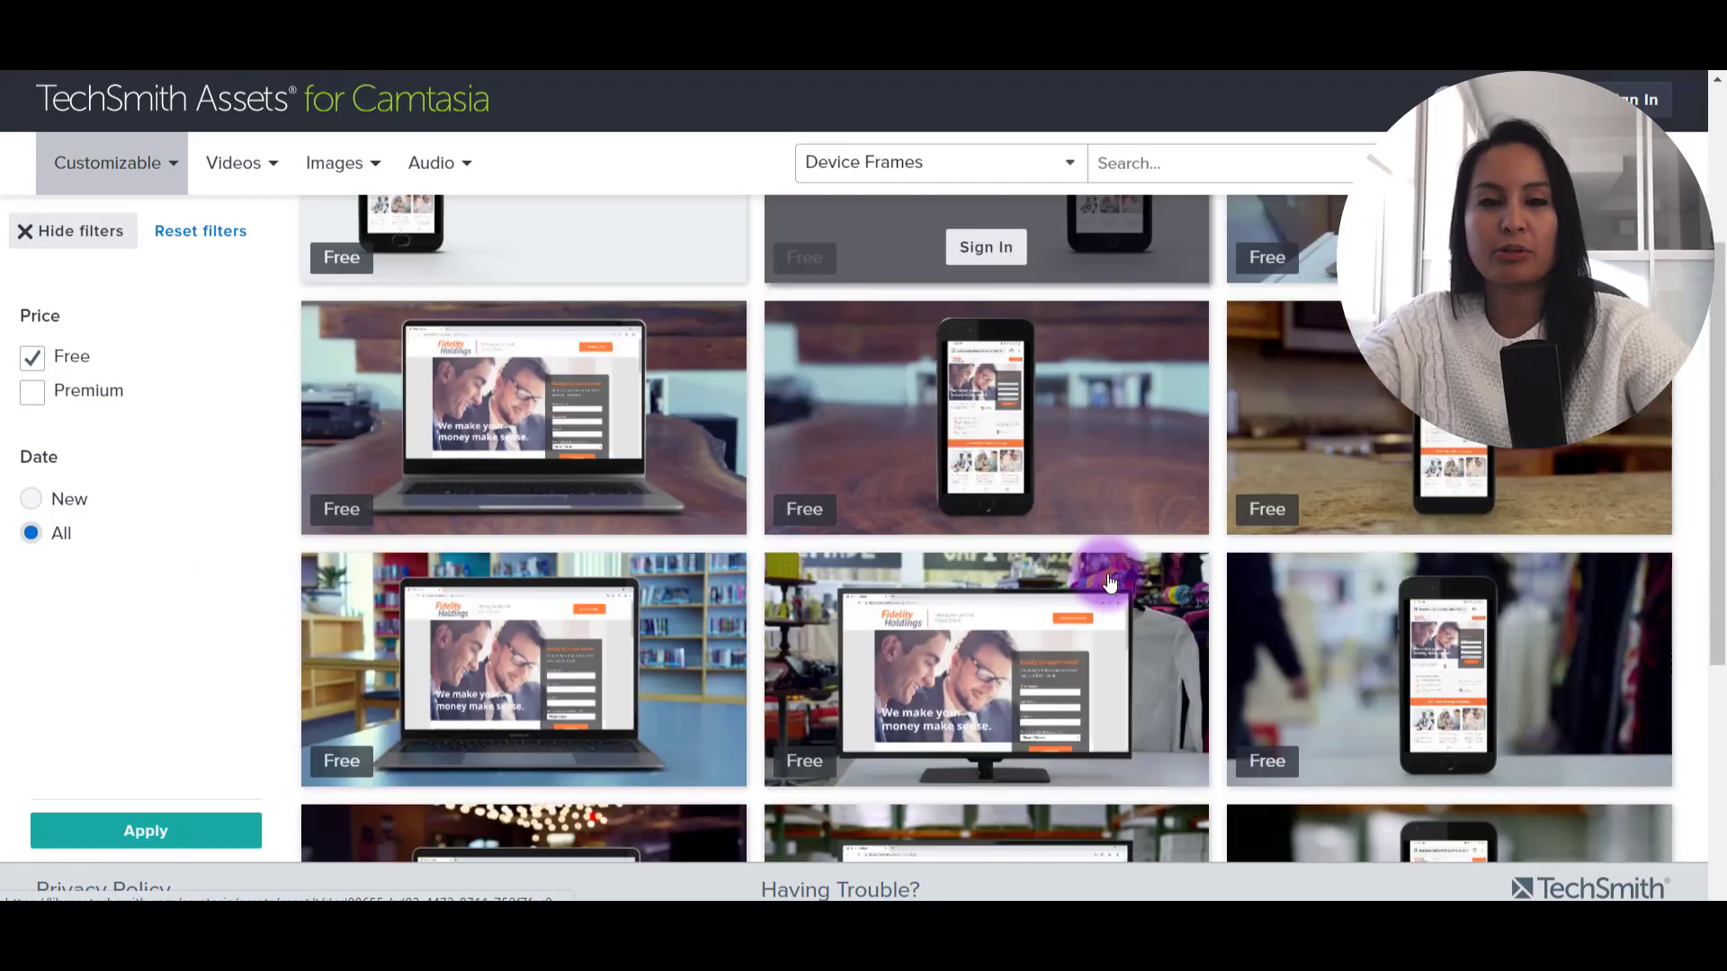
scroll(1112, 583, up, 3)
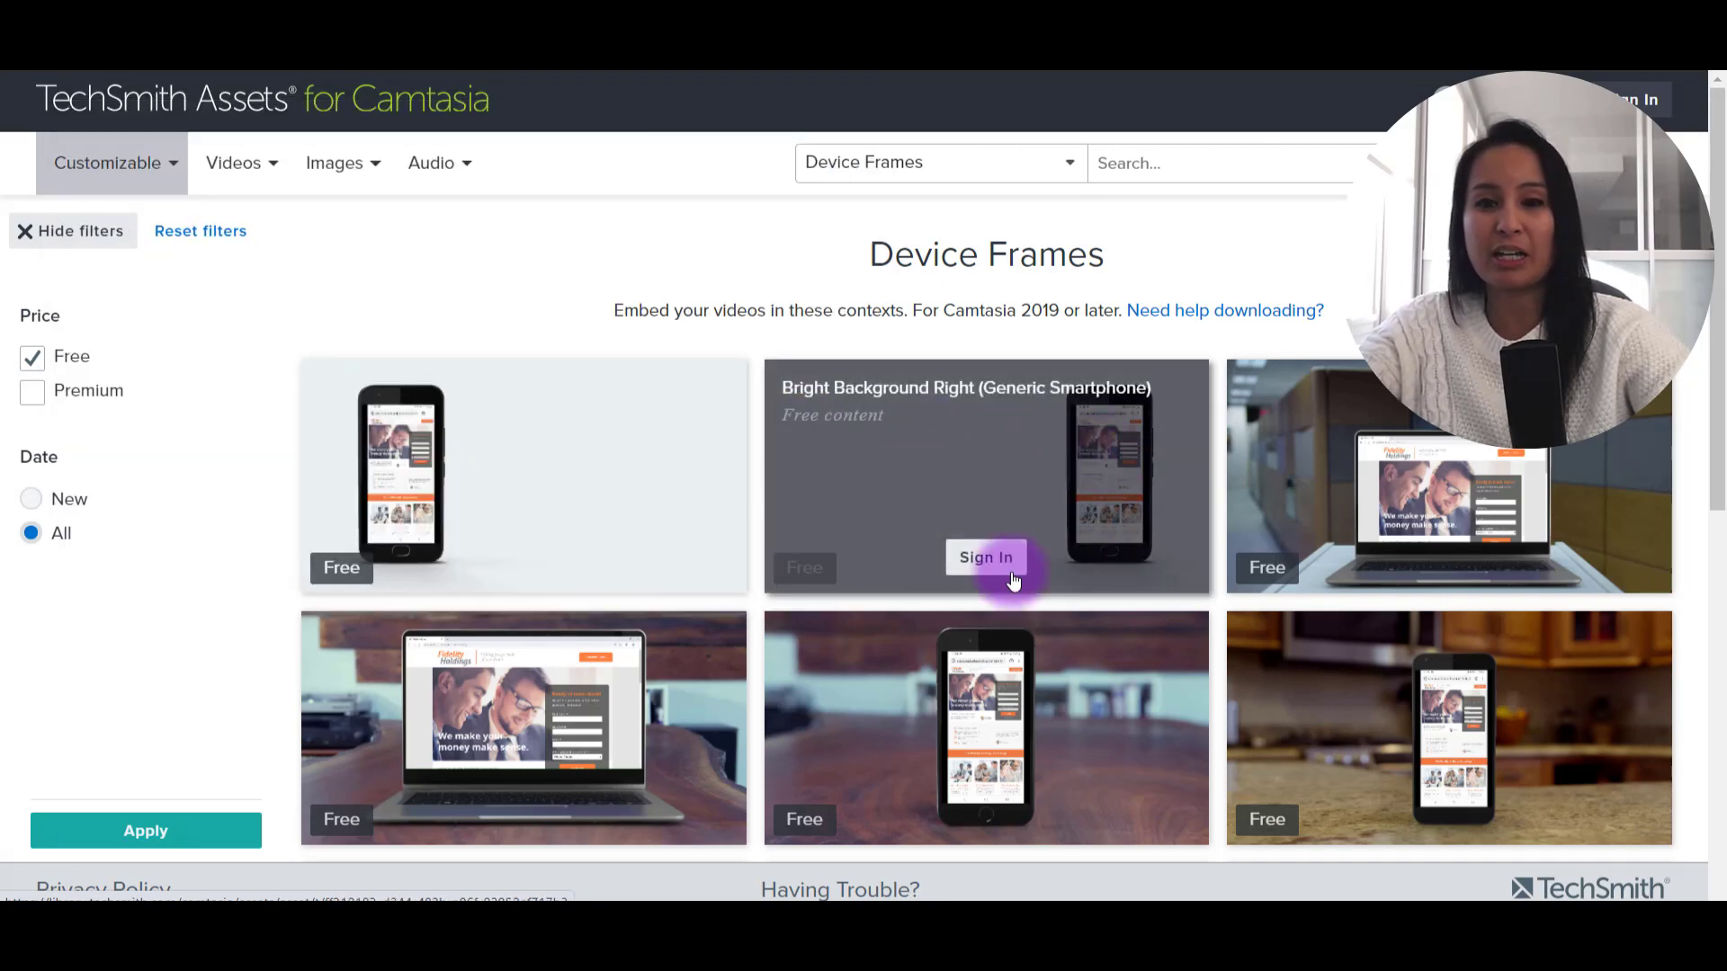
scroll(1075, 589, down, 2)
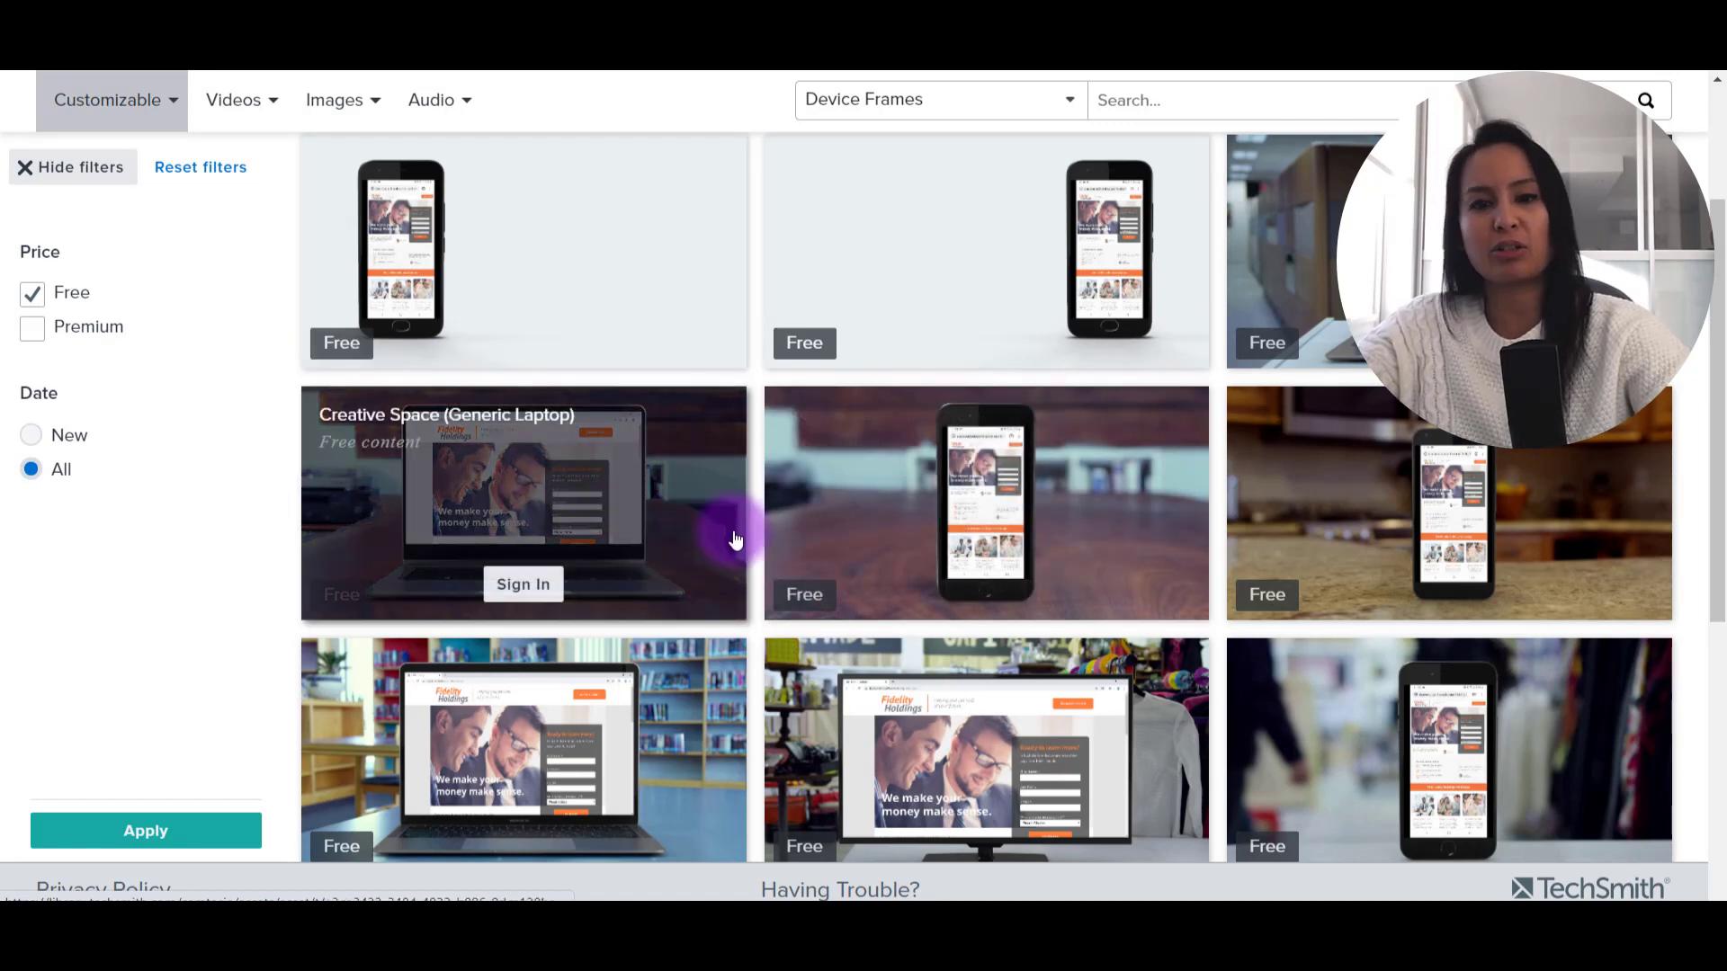
scroll(736, 540, down, 5)
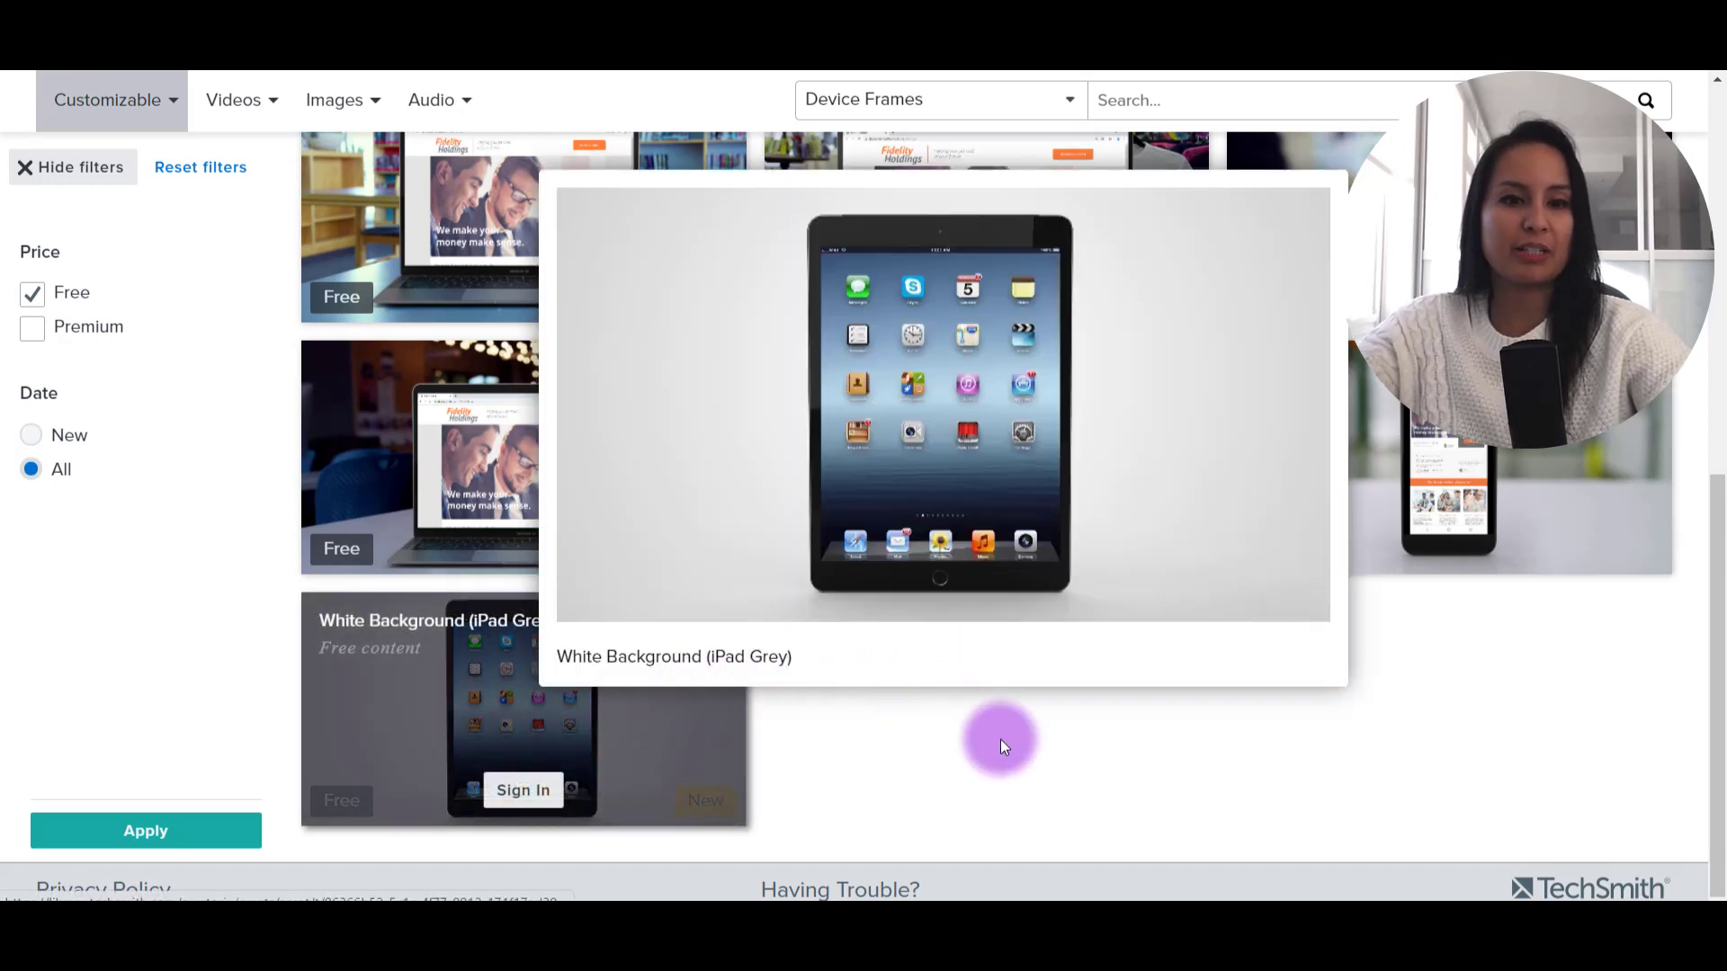
mouse_move(373, 700)
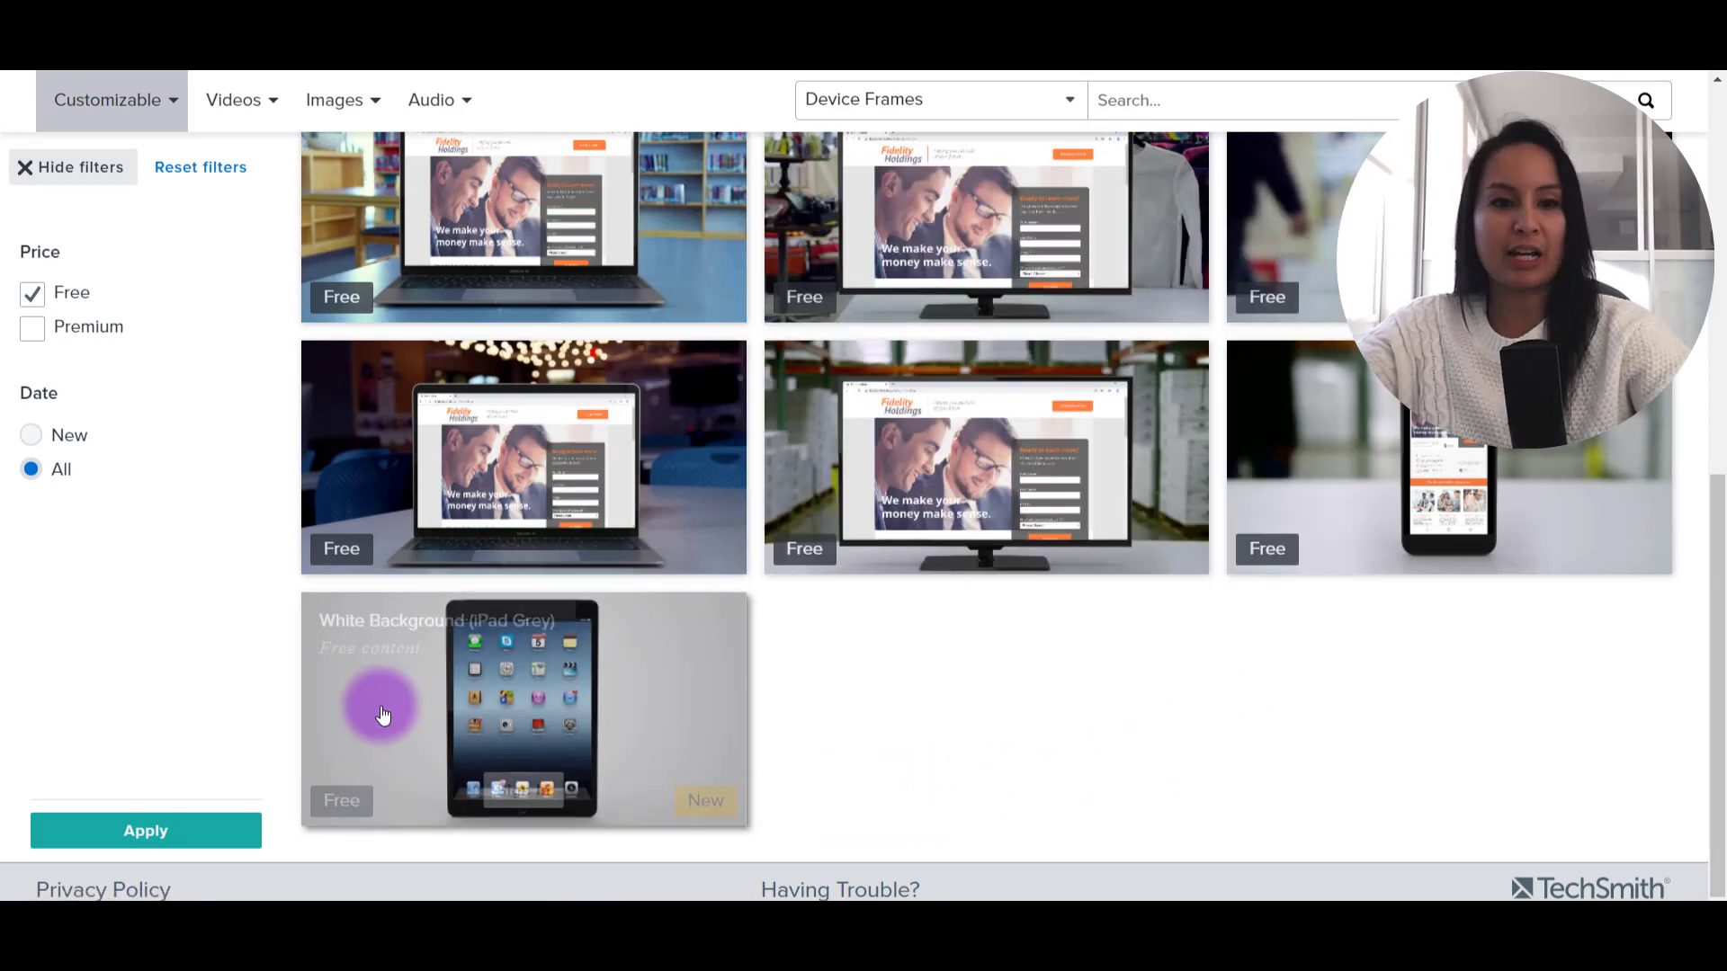
mouse_move(519, 797)
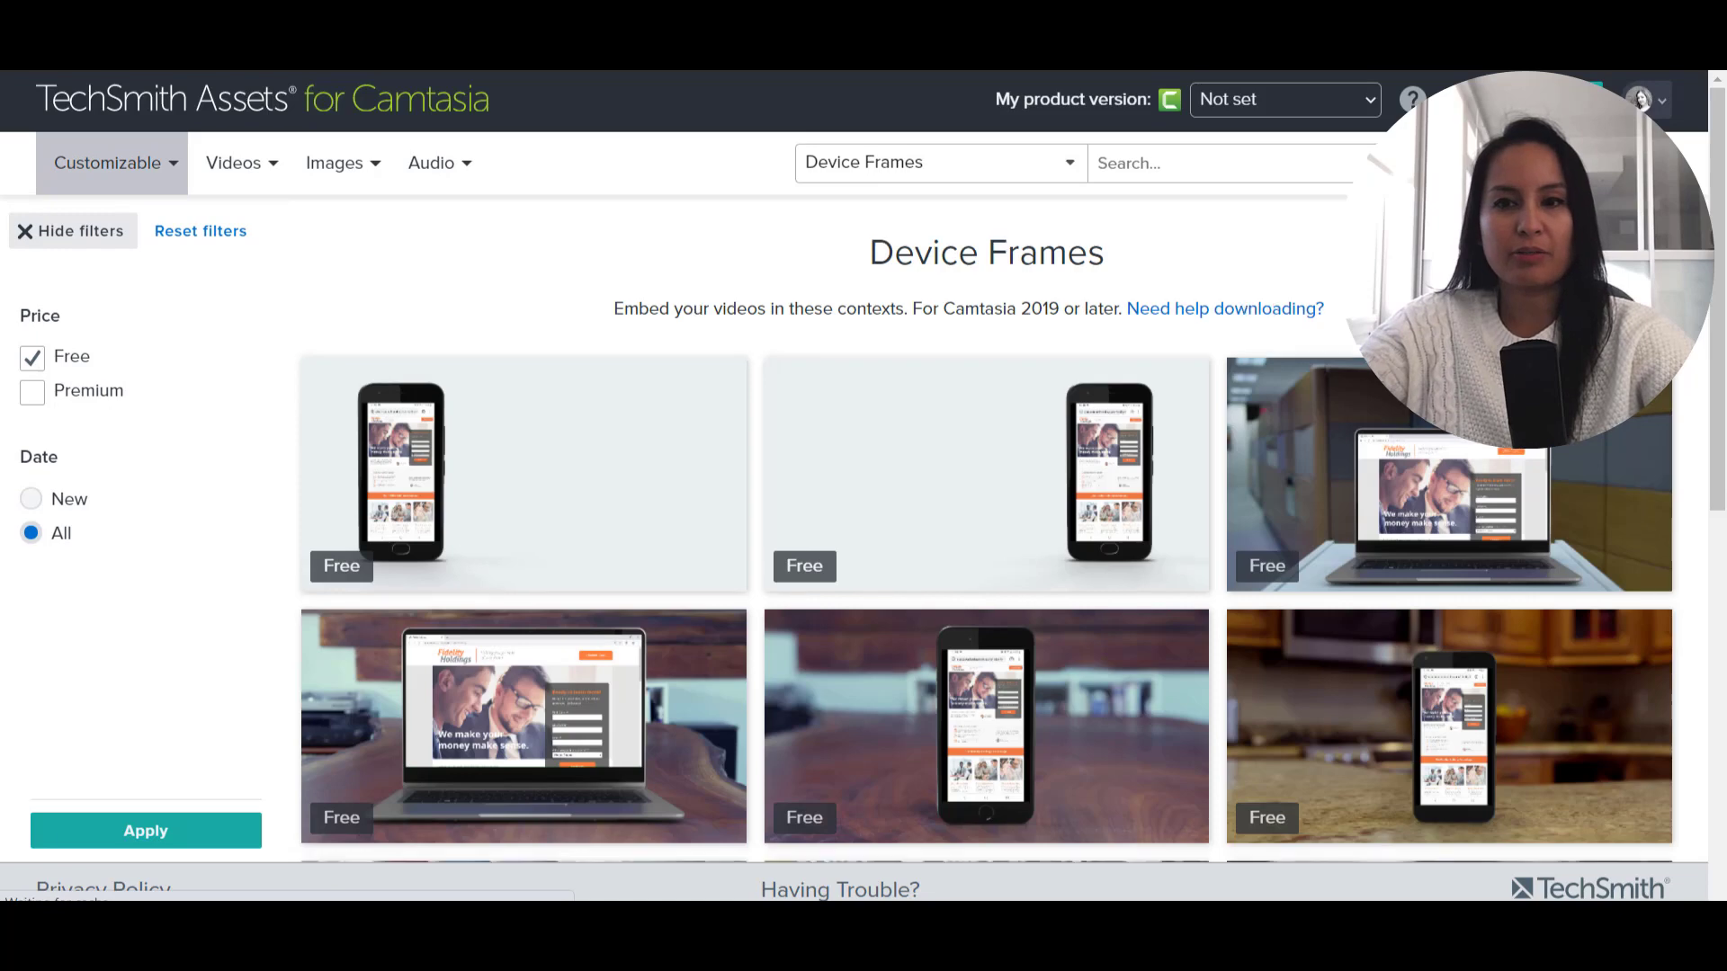
scroll(987, 450, down, 5)
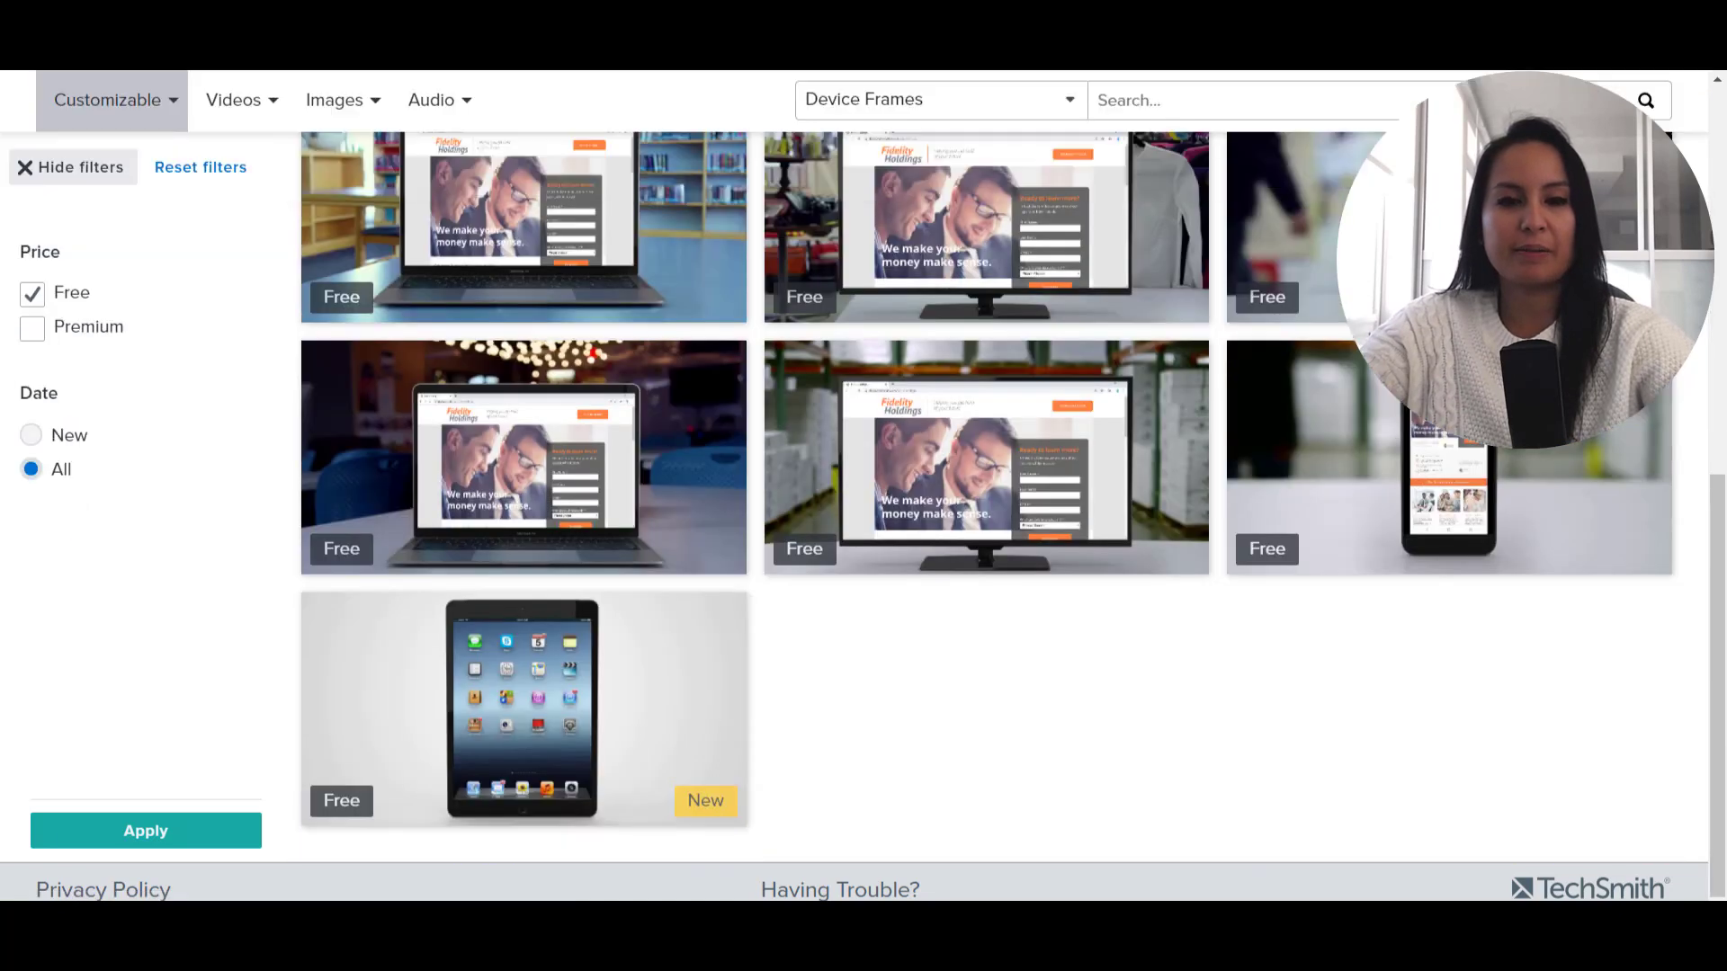
- Send the White Background (iPad Grey) frame to Camtasia 2021 and let the browser open it
mouse_move(597, 724)
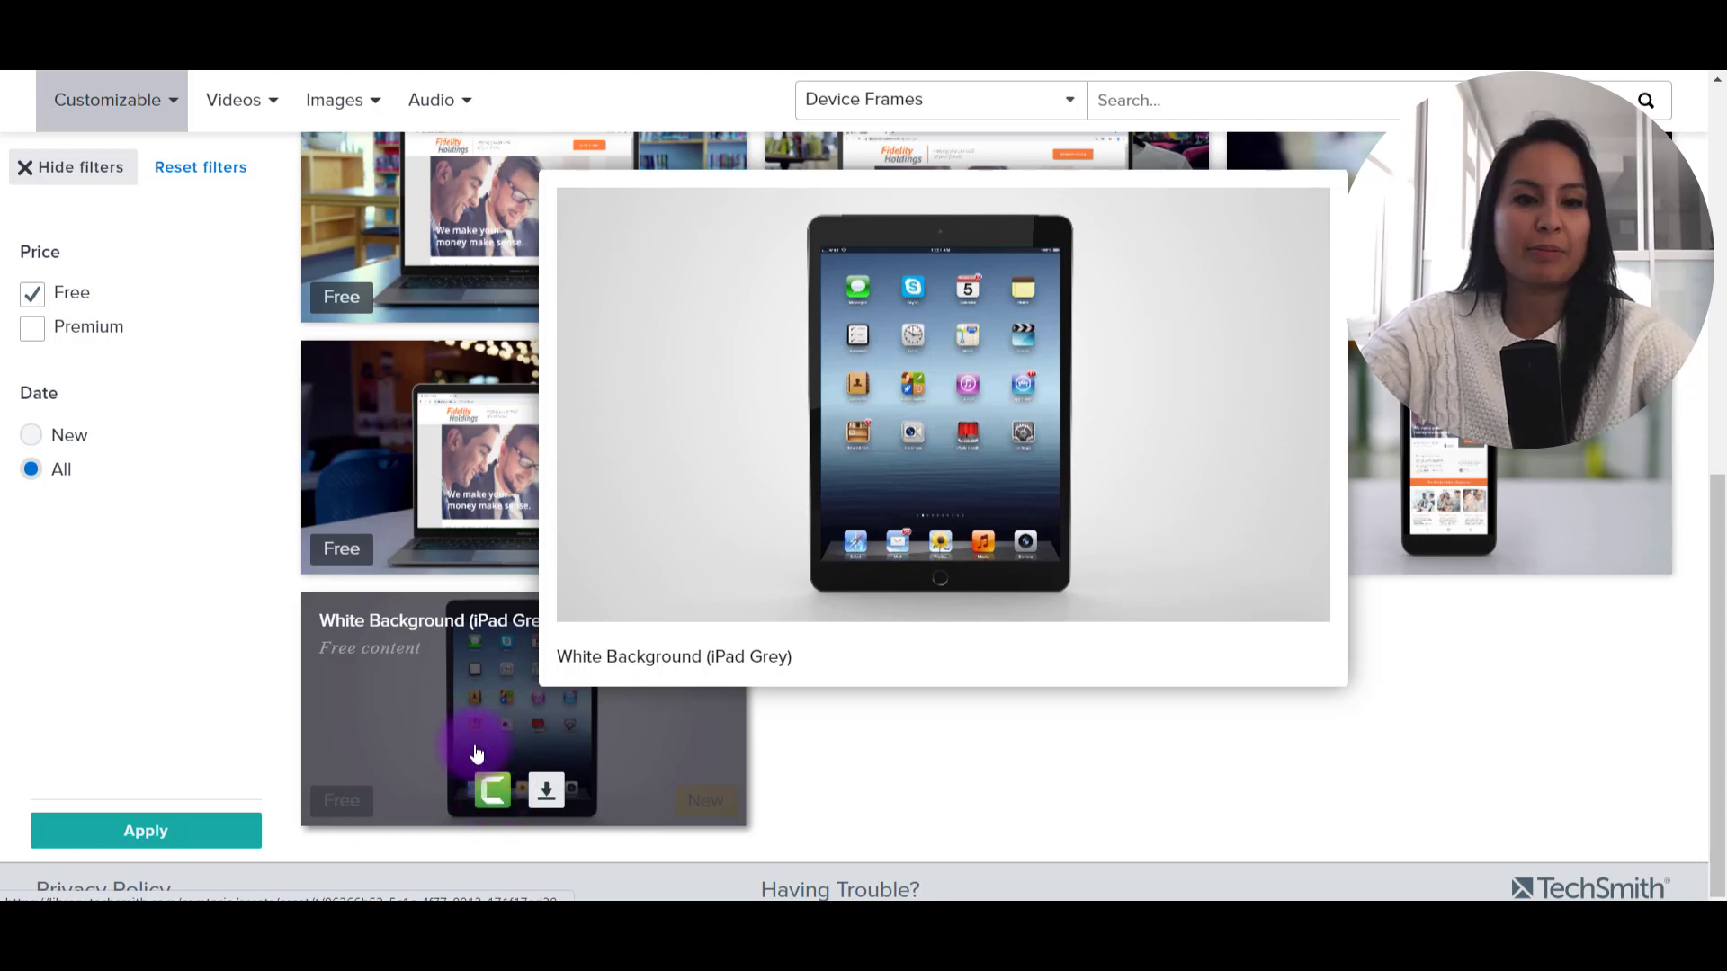
click(499, 796)
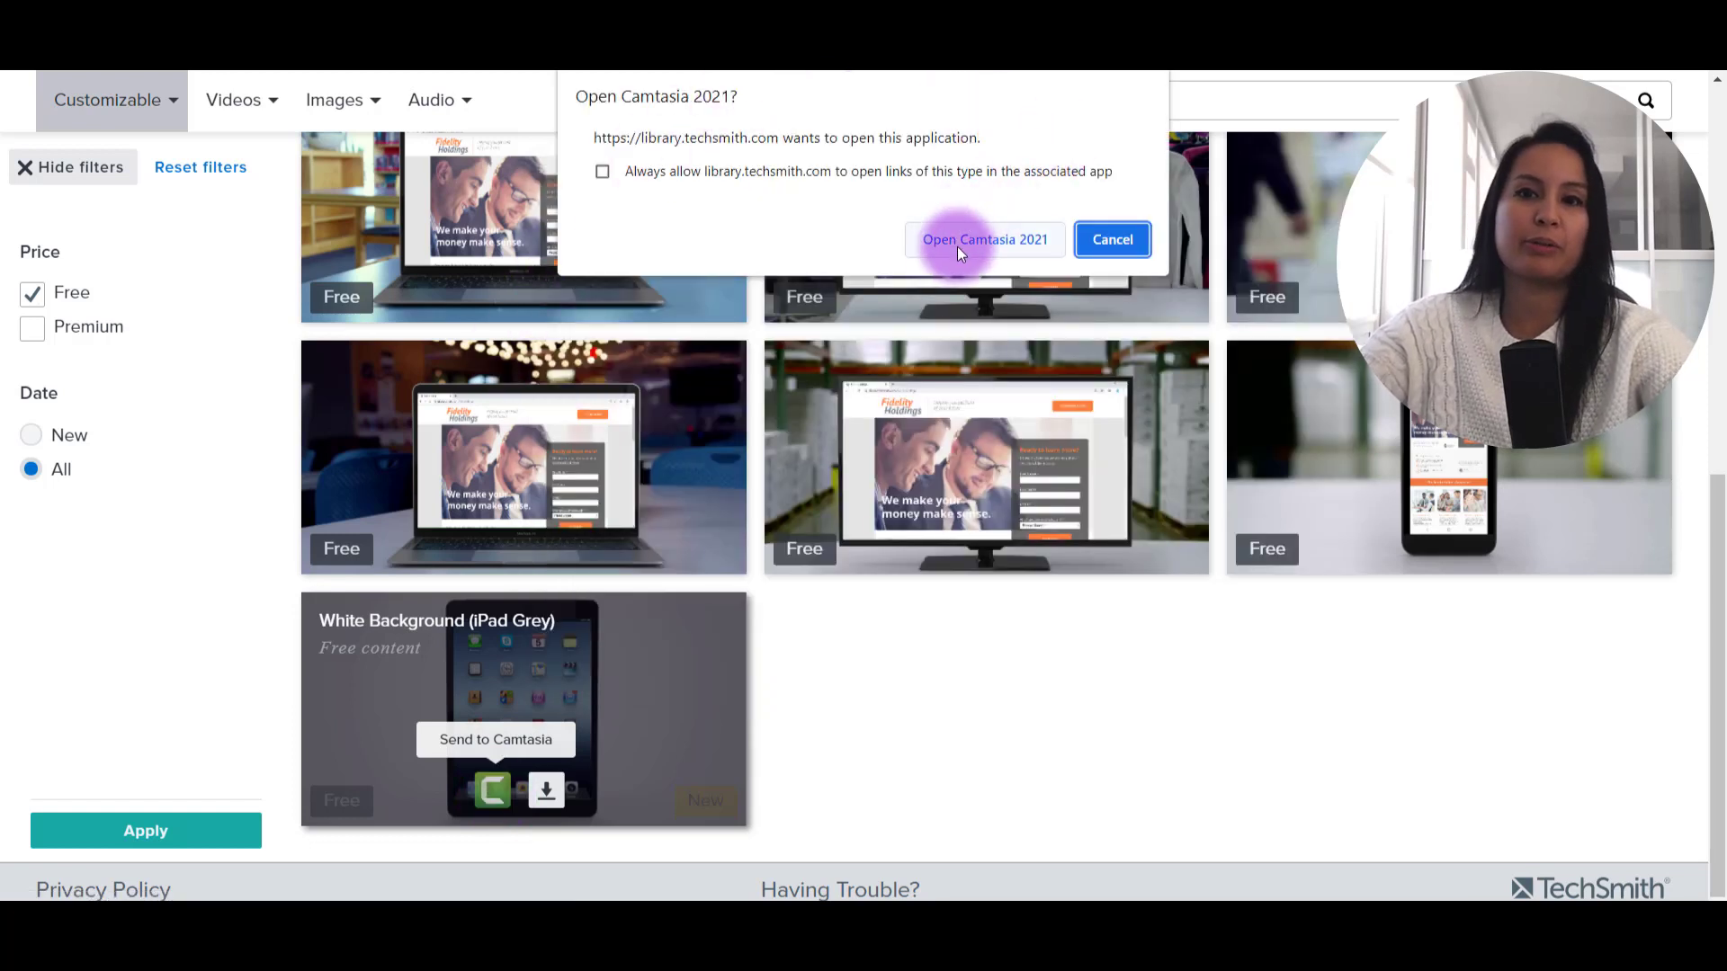
click(994, 240)
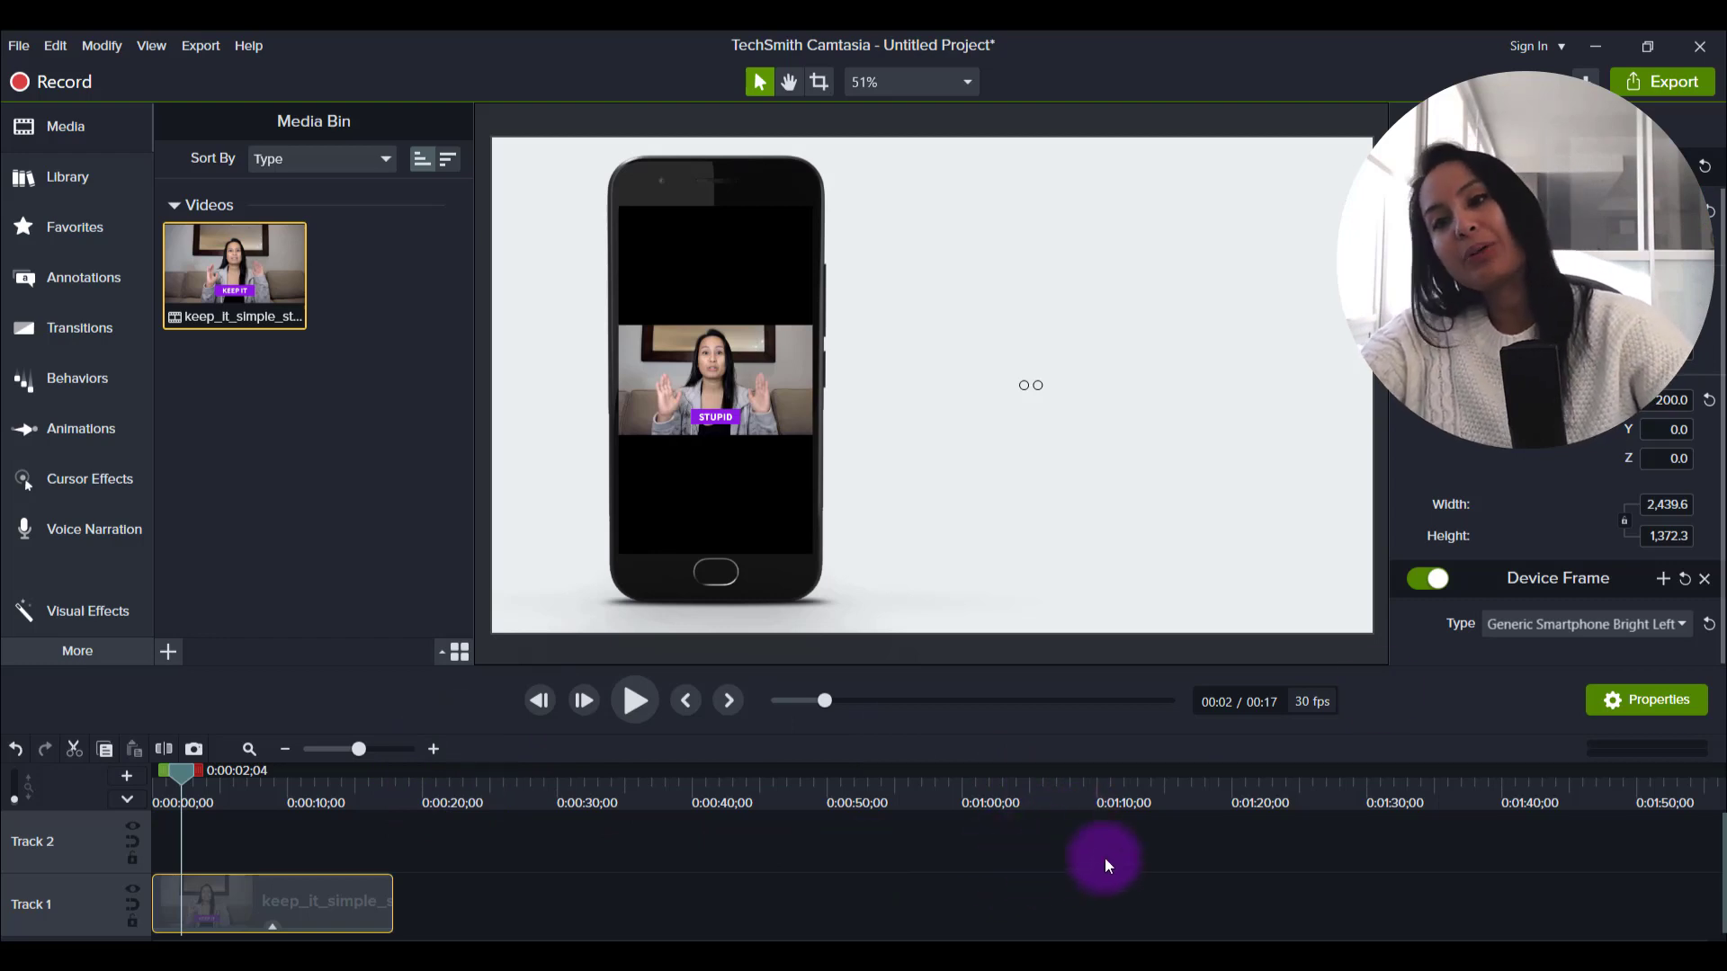
- List the device frame types to confirm White Background - Ipad Grey is now available
click(1538, 622)
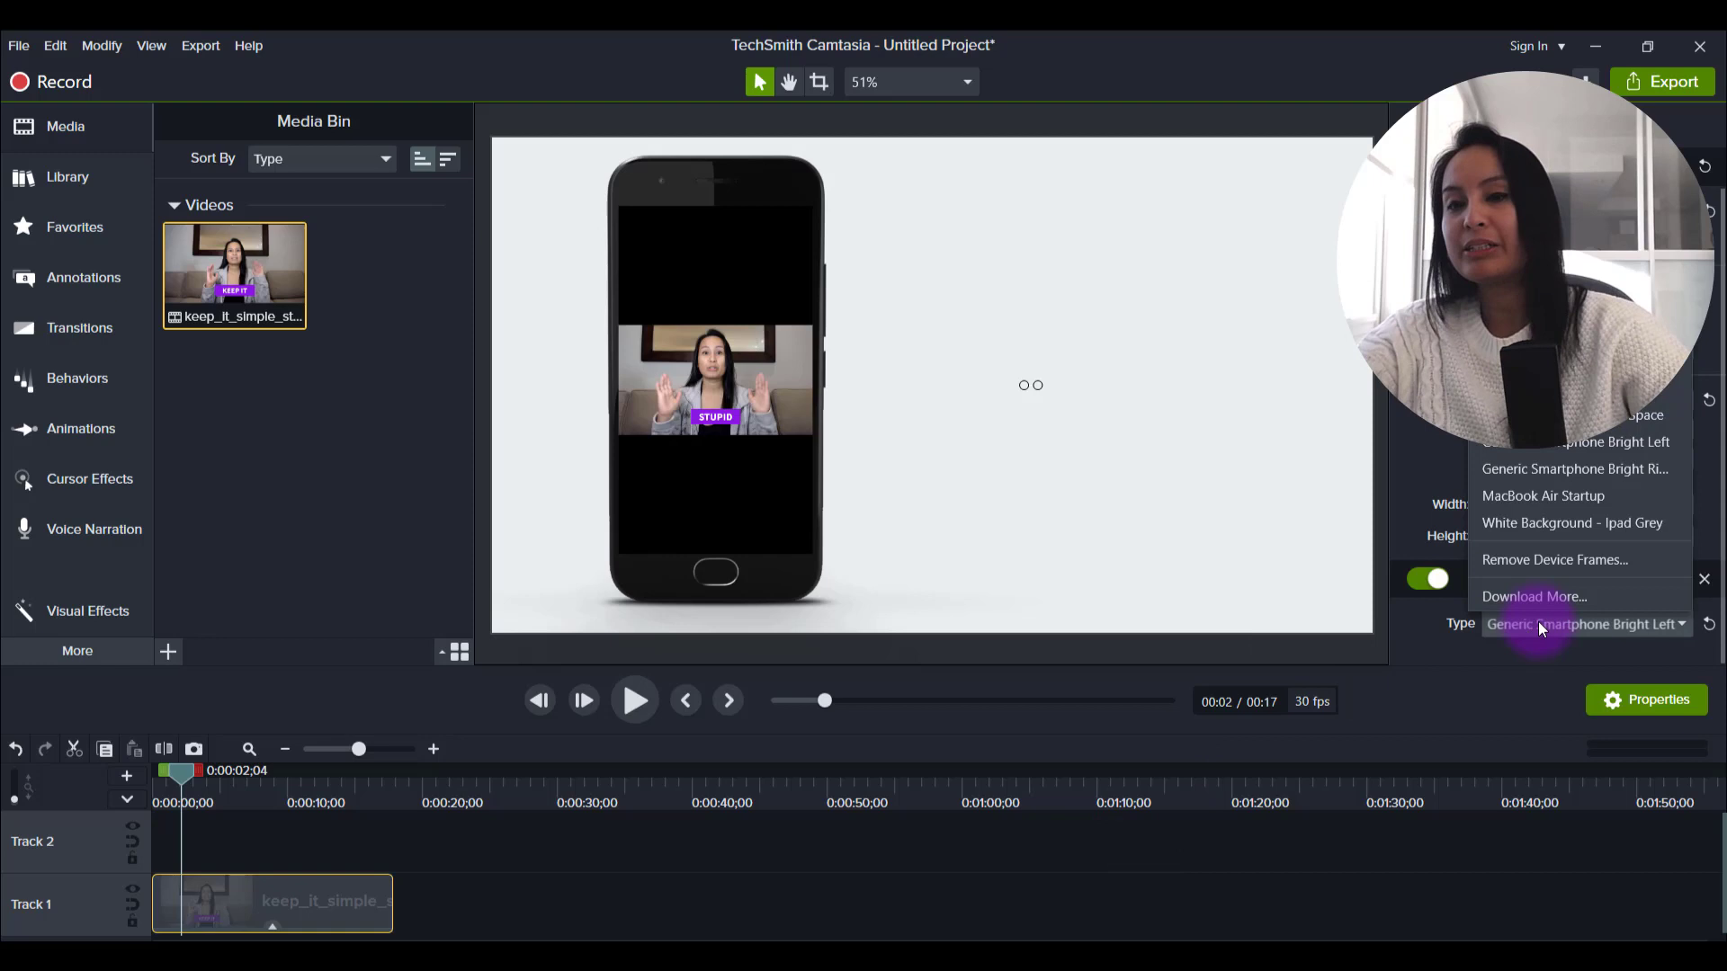
- Frame the keep_it_simple clip in White Background - Ipad Grey, reset scale to 100%, and centre it
click(1525, 527)
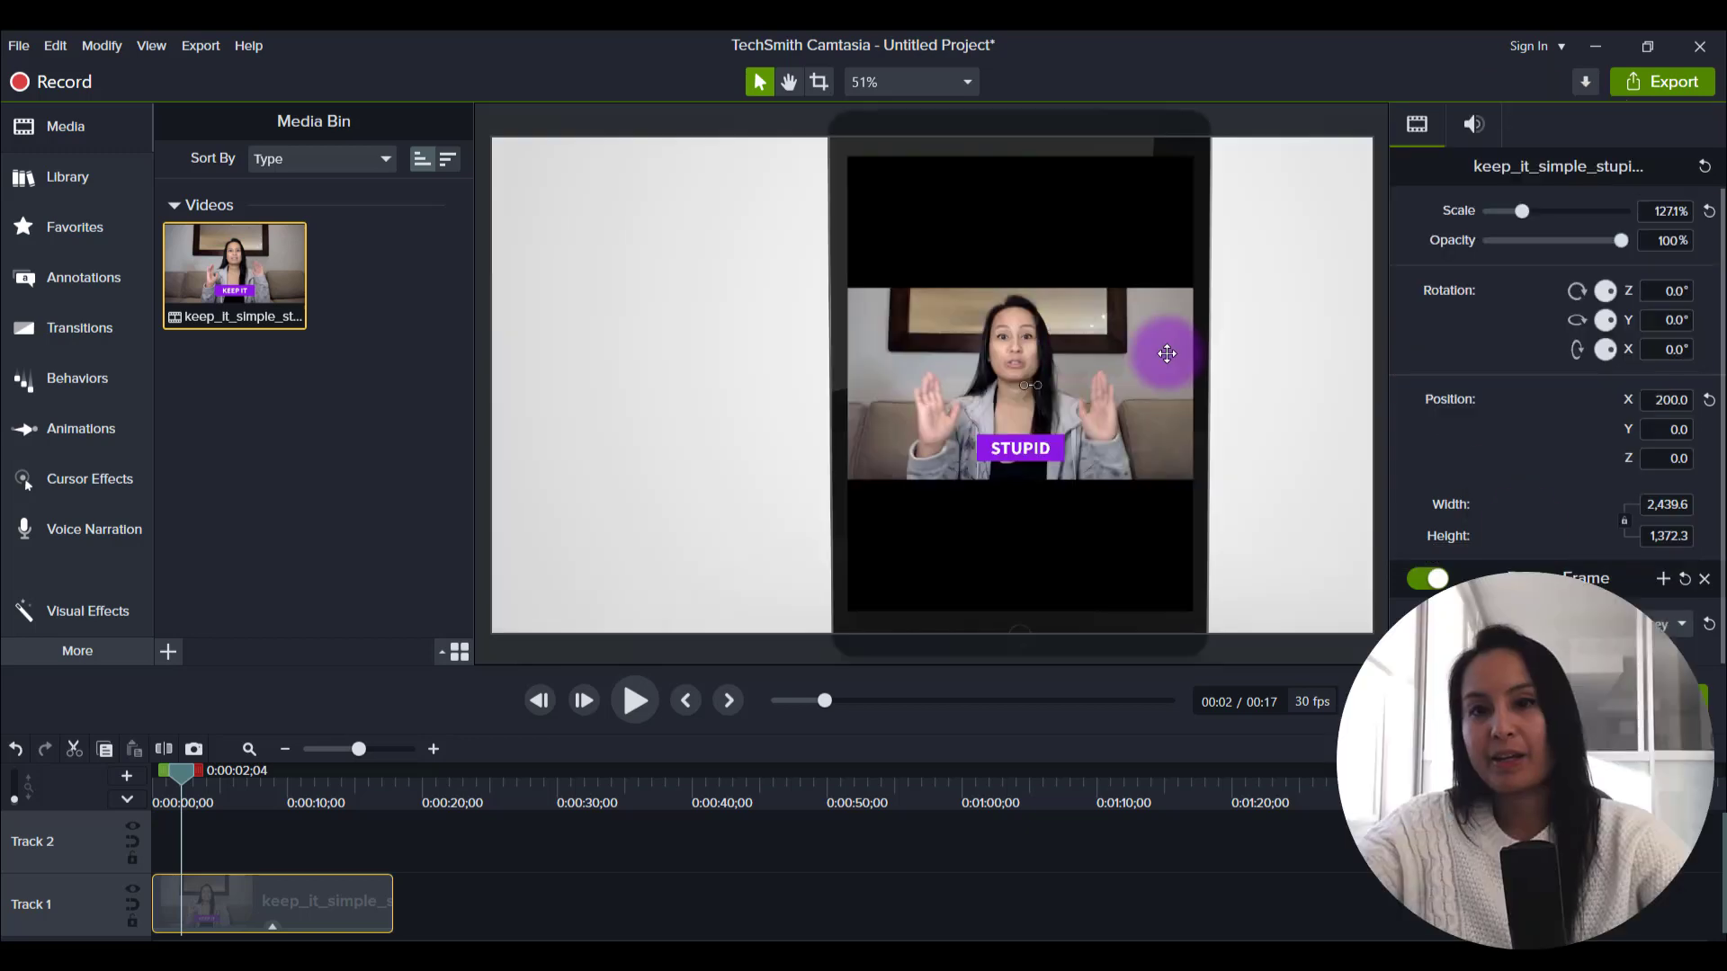
click(1709, 212)
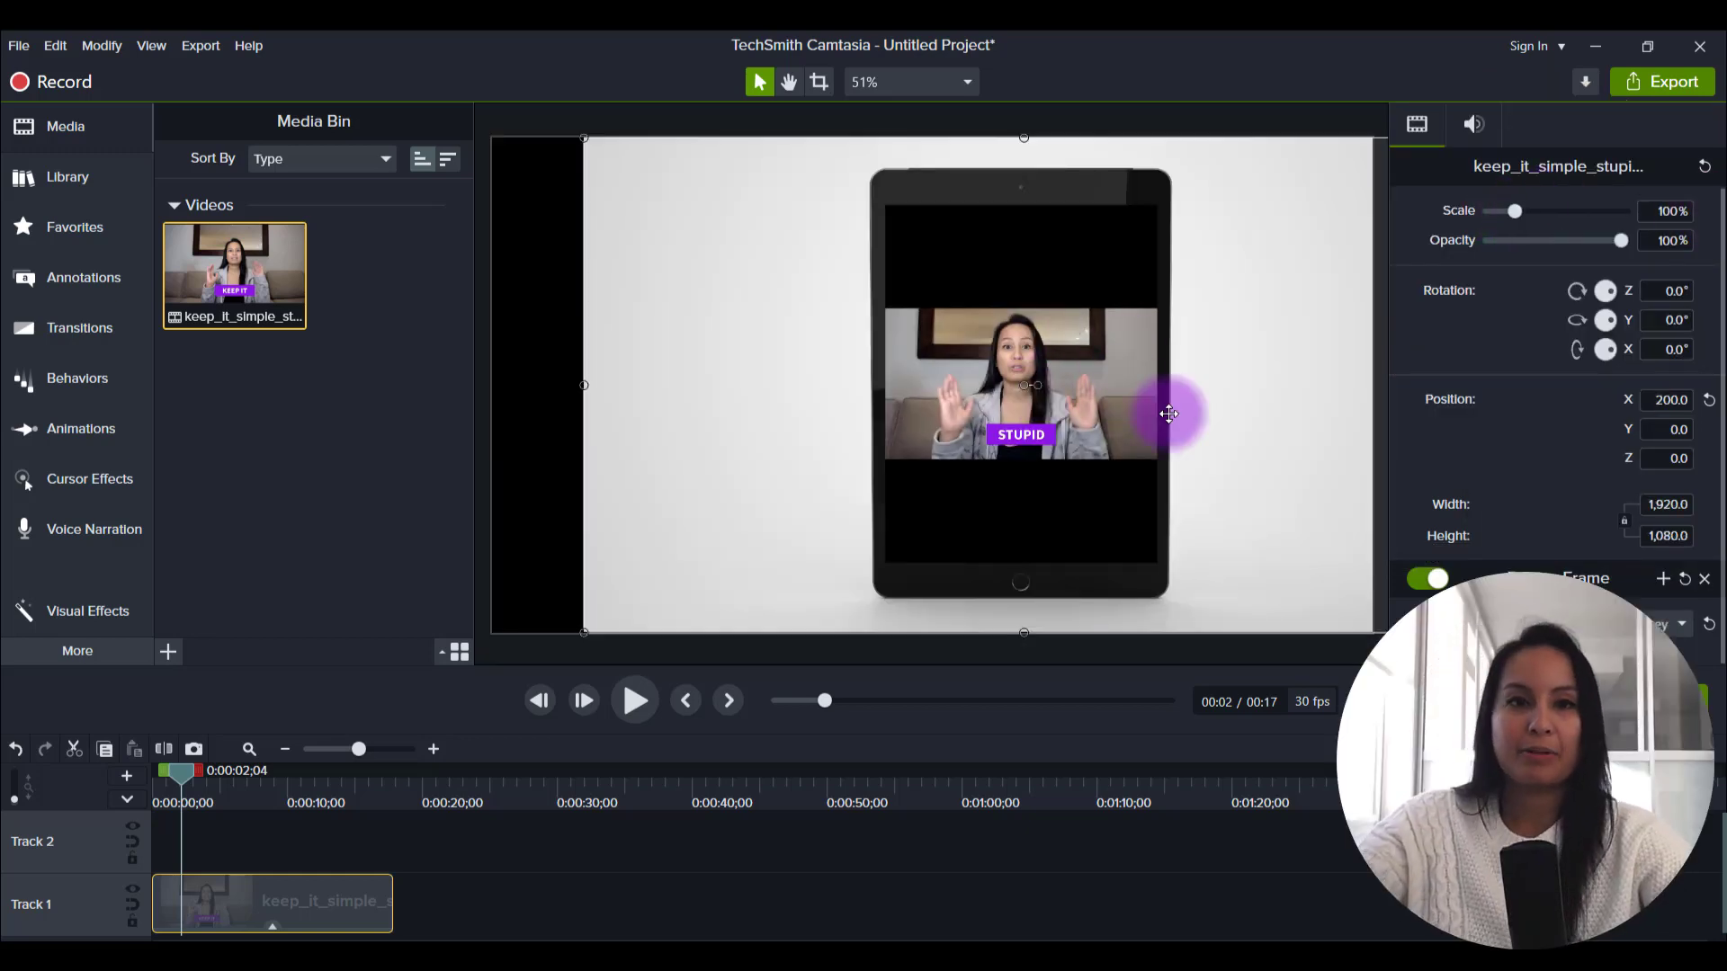
click(1139, 414)
drag(1140, 414, 1069, 410)
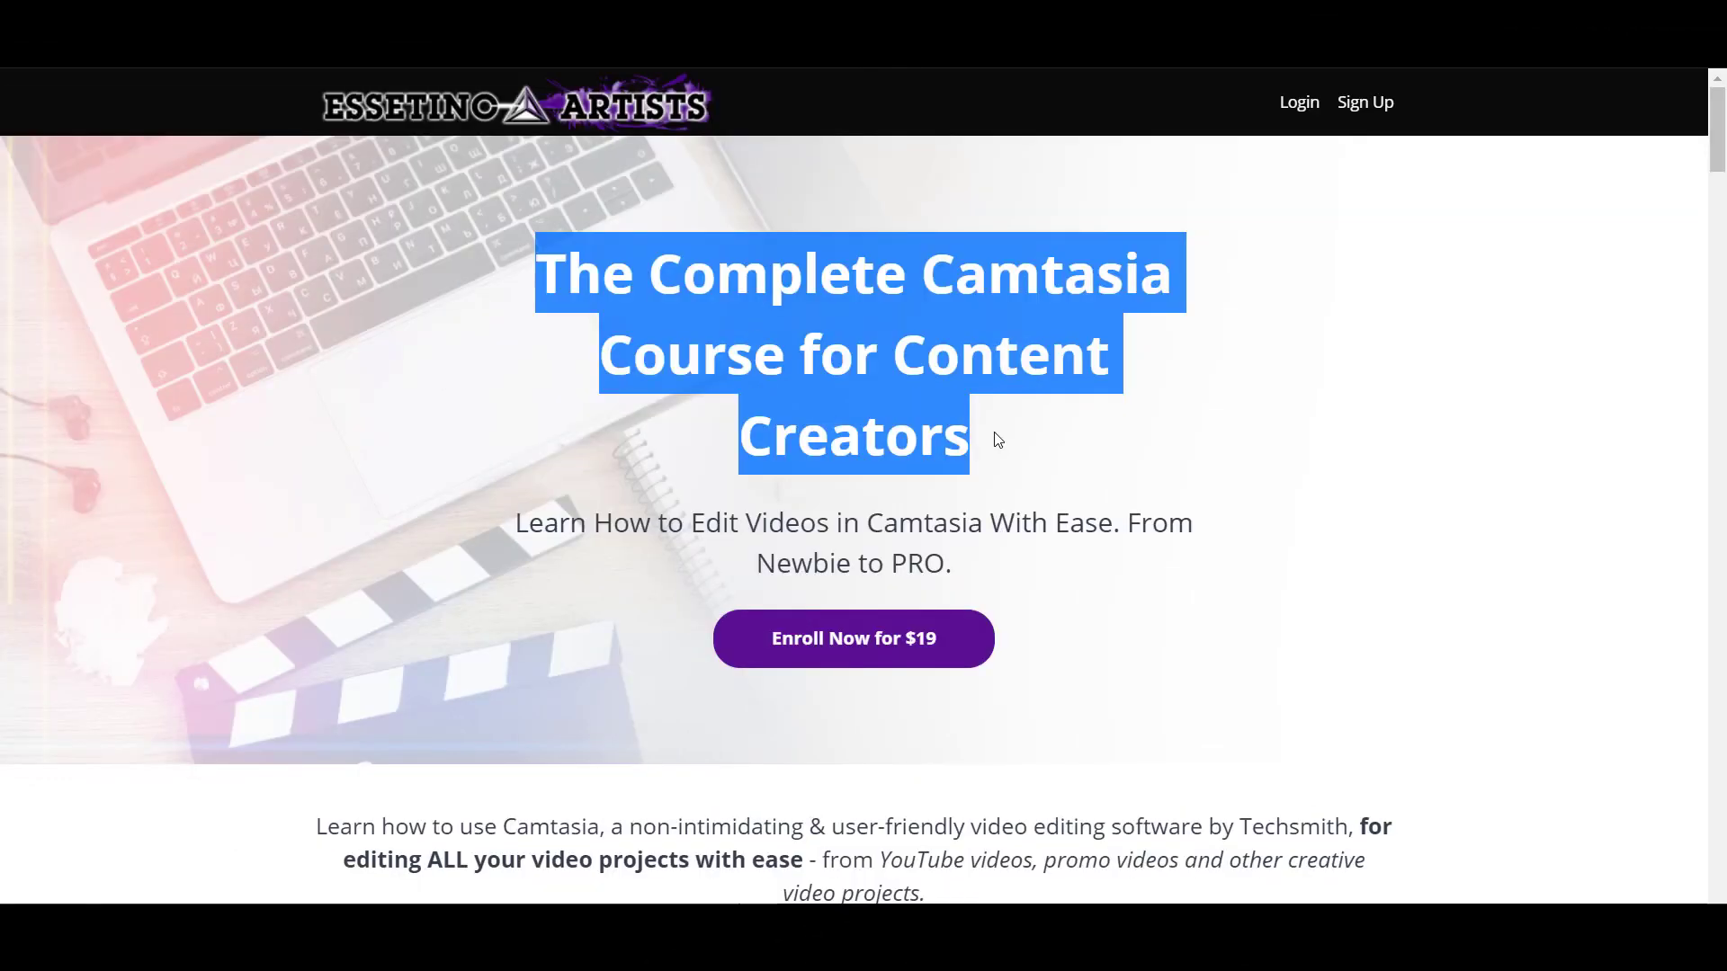
click(997, 441)
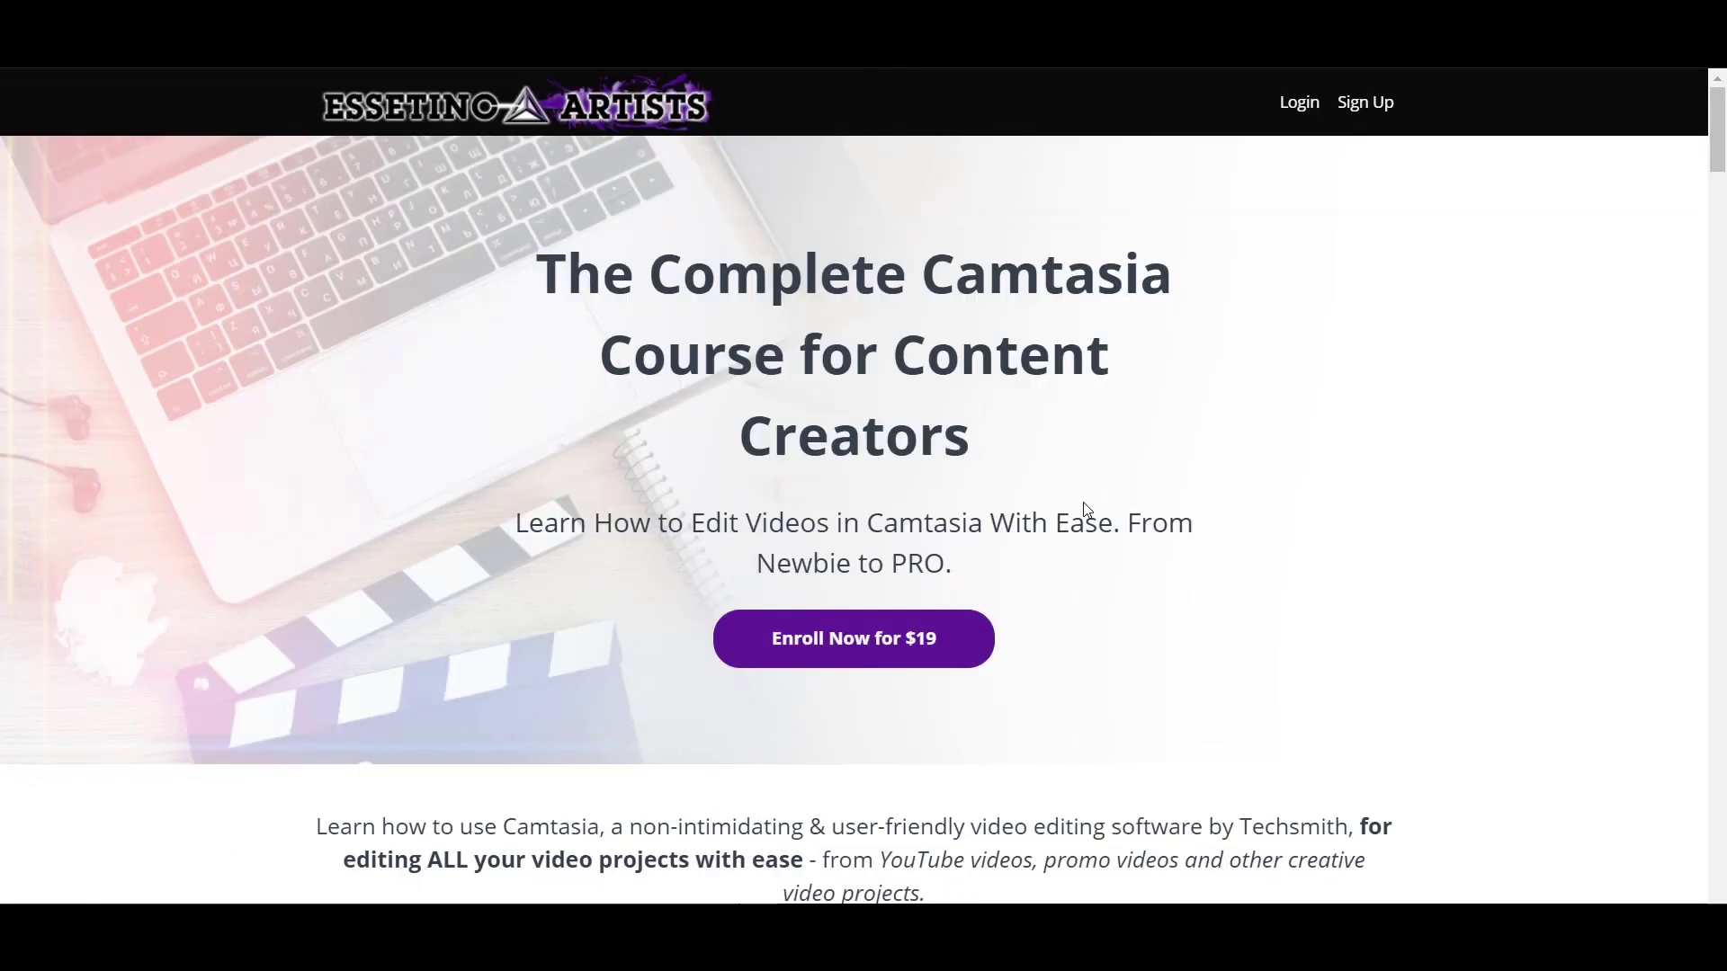
scroll(1057, 607, down, 6)
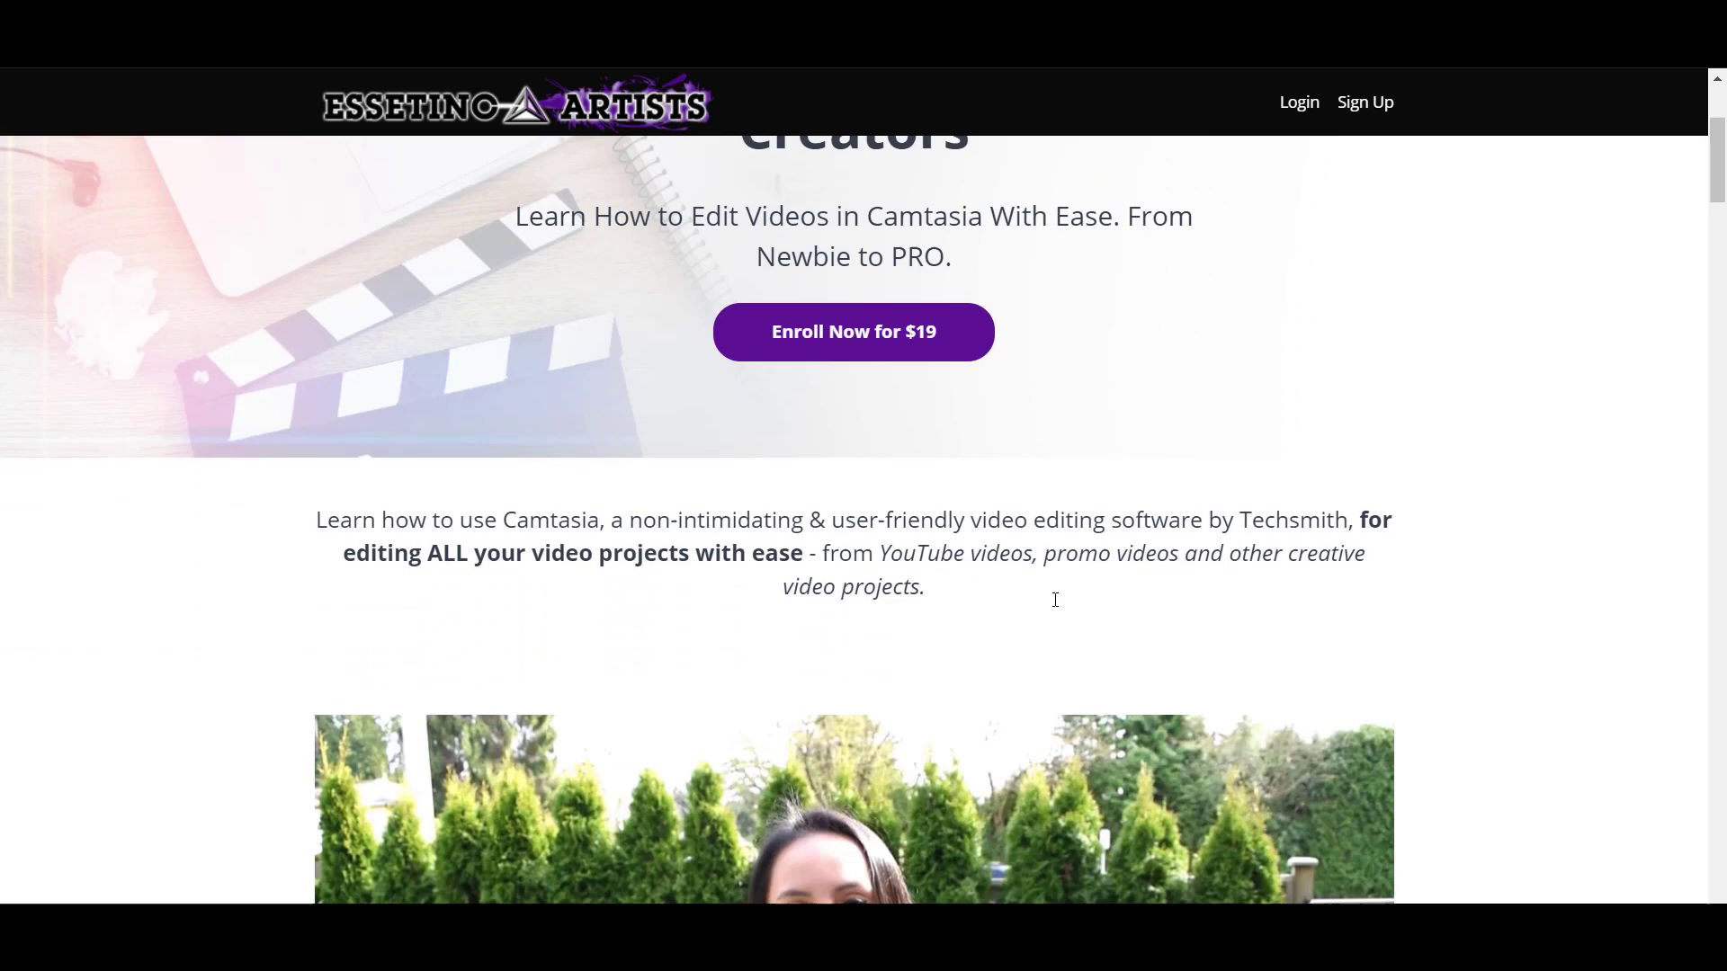
scroll(1057, 607, down, 6)
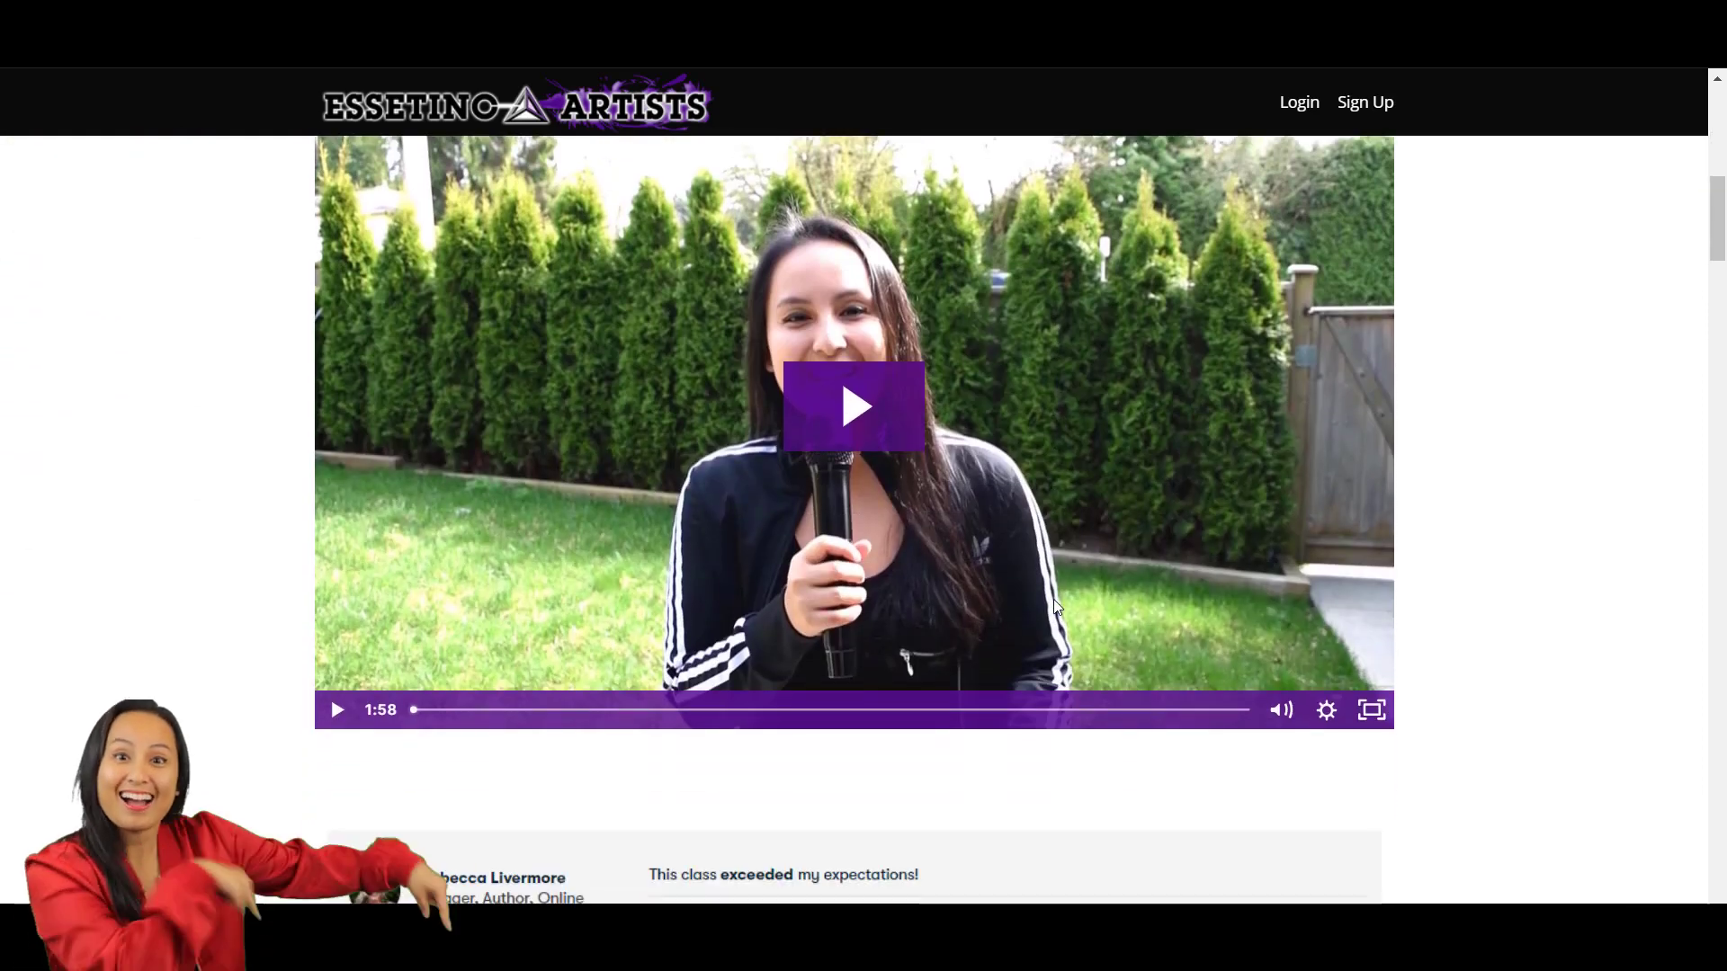
scroll(1057, 607, down, 4)
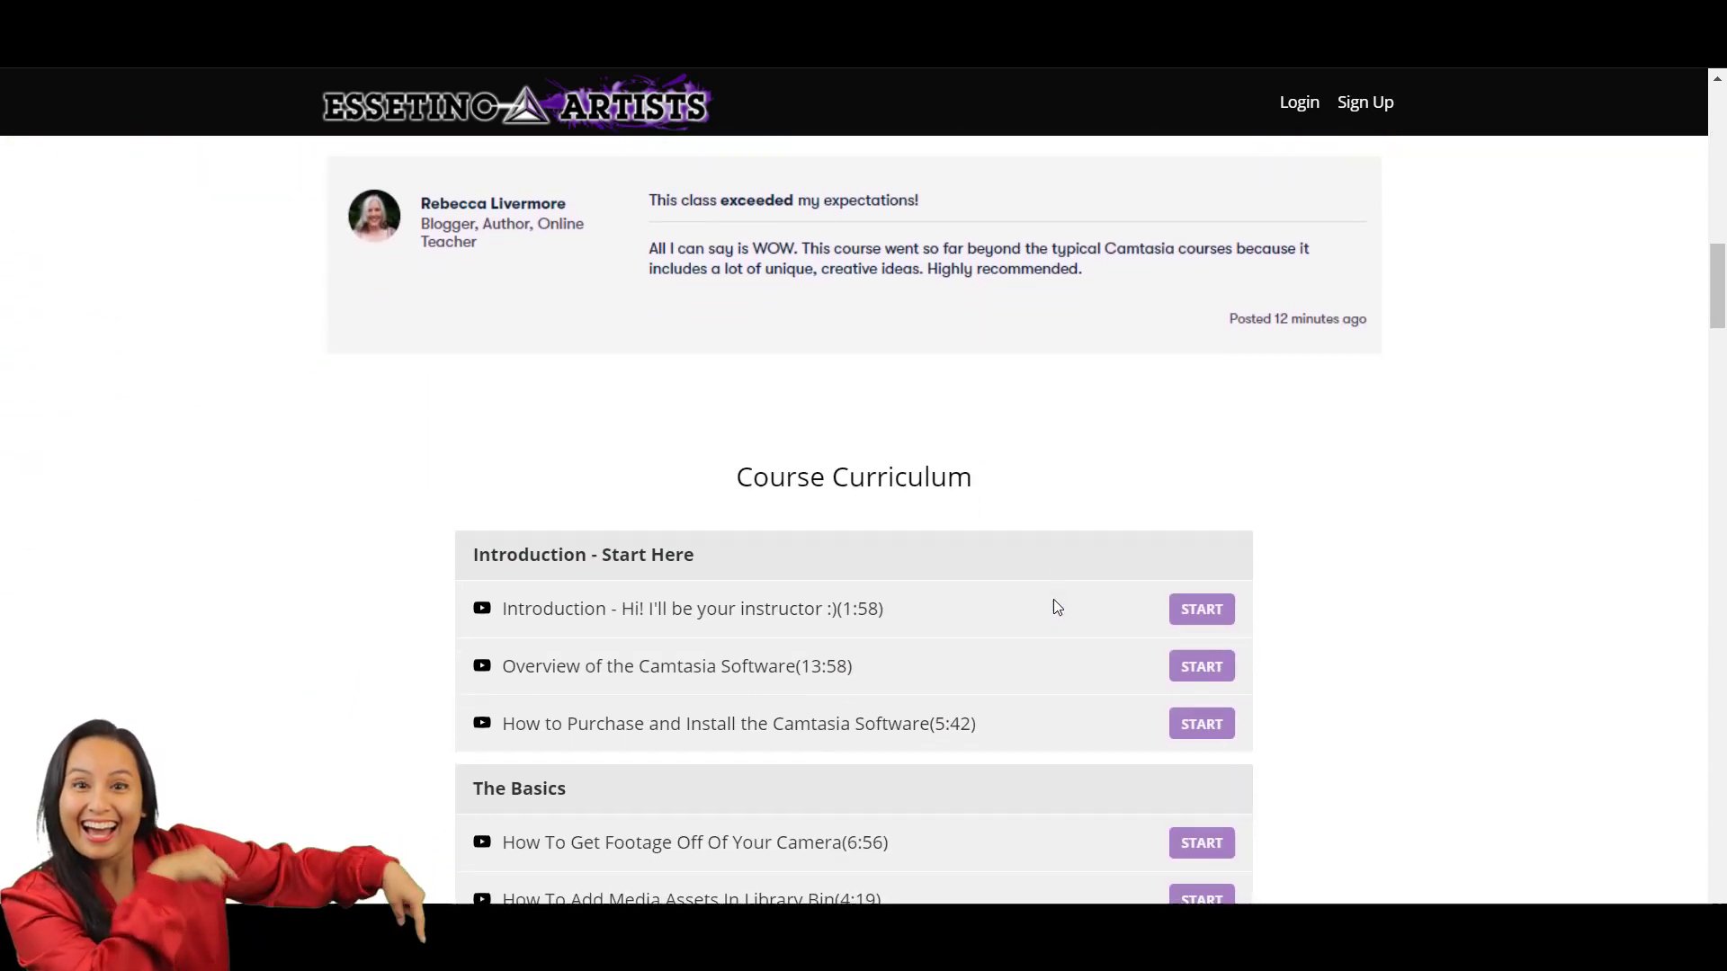
scroll(1056, 610, down, 3)
scroll(1056, 610, down, 1)
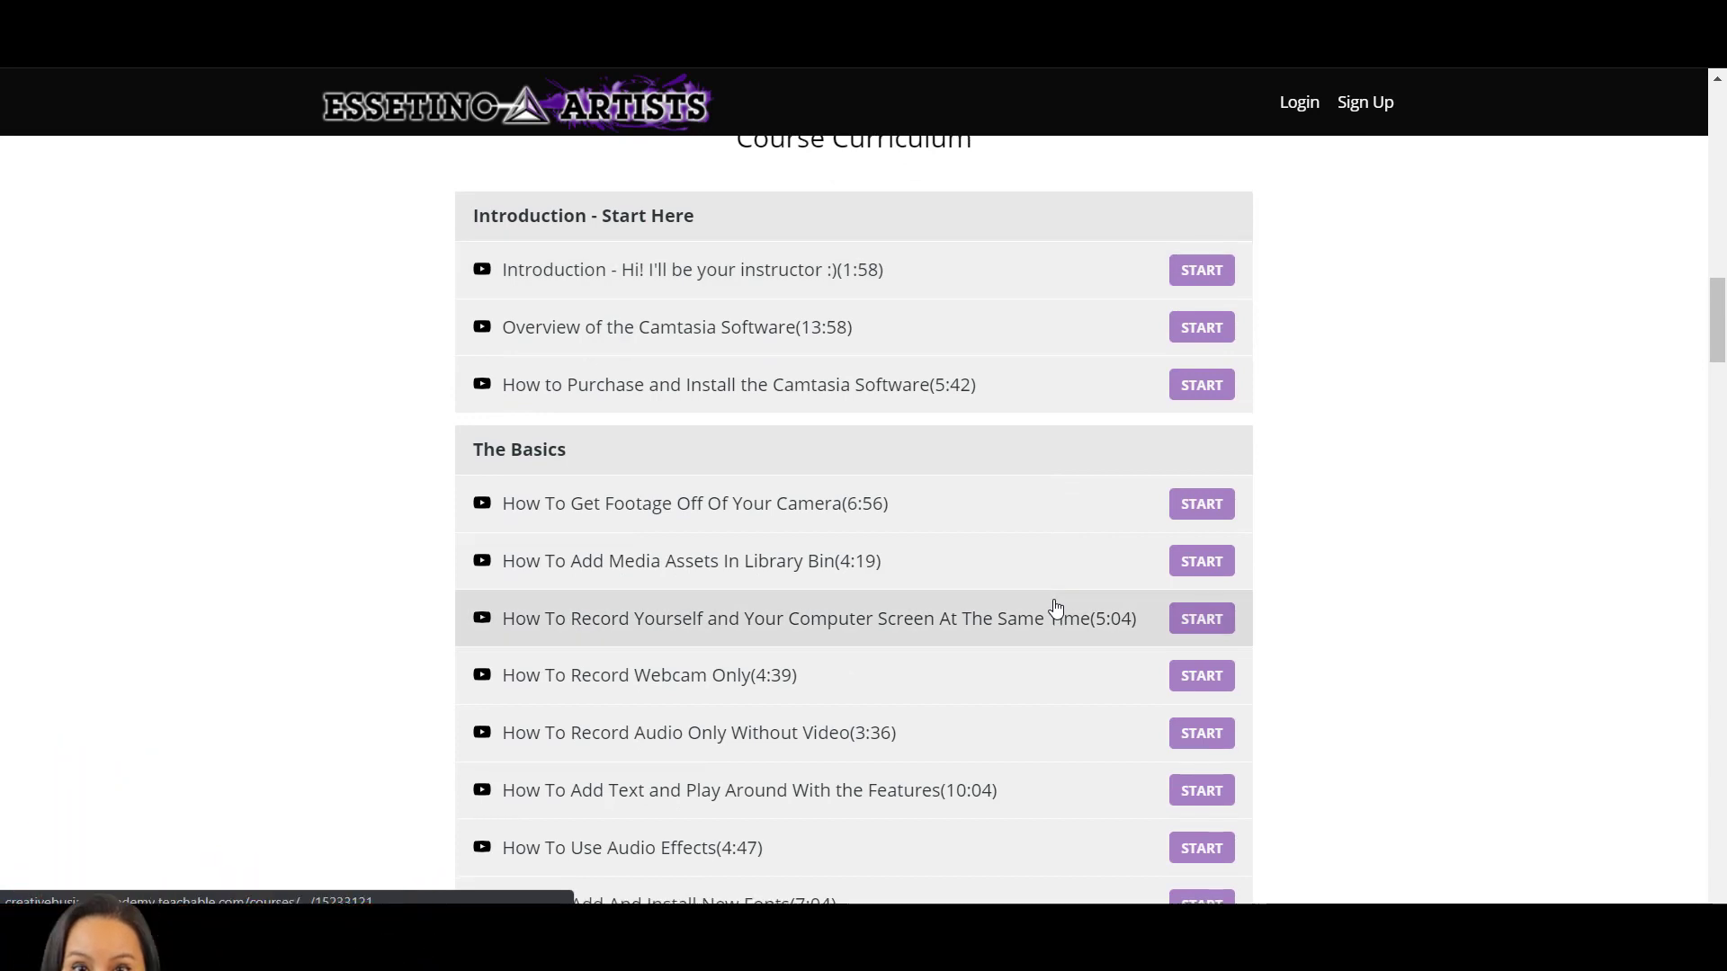
scroll(1056, 610, down, 5)
scroll(1056, 610, down, 7)
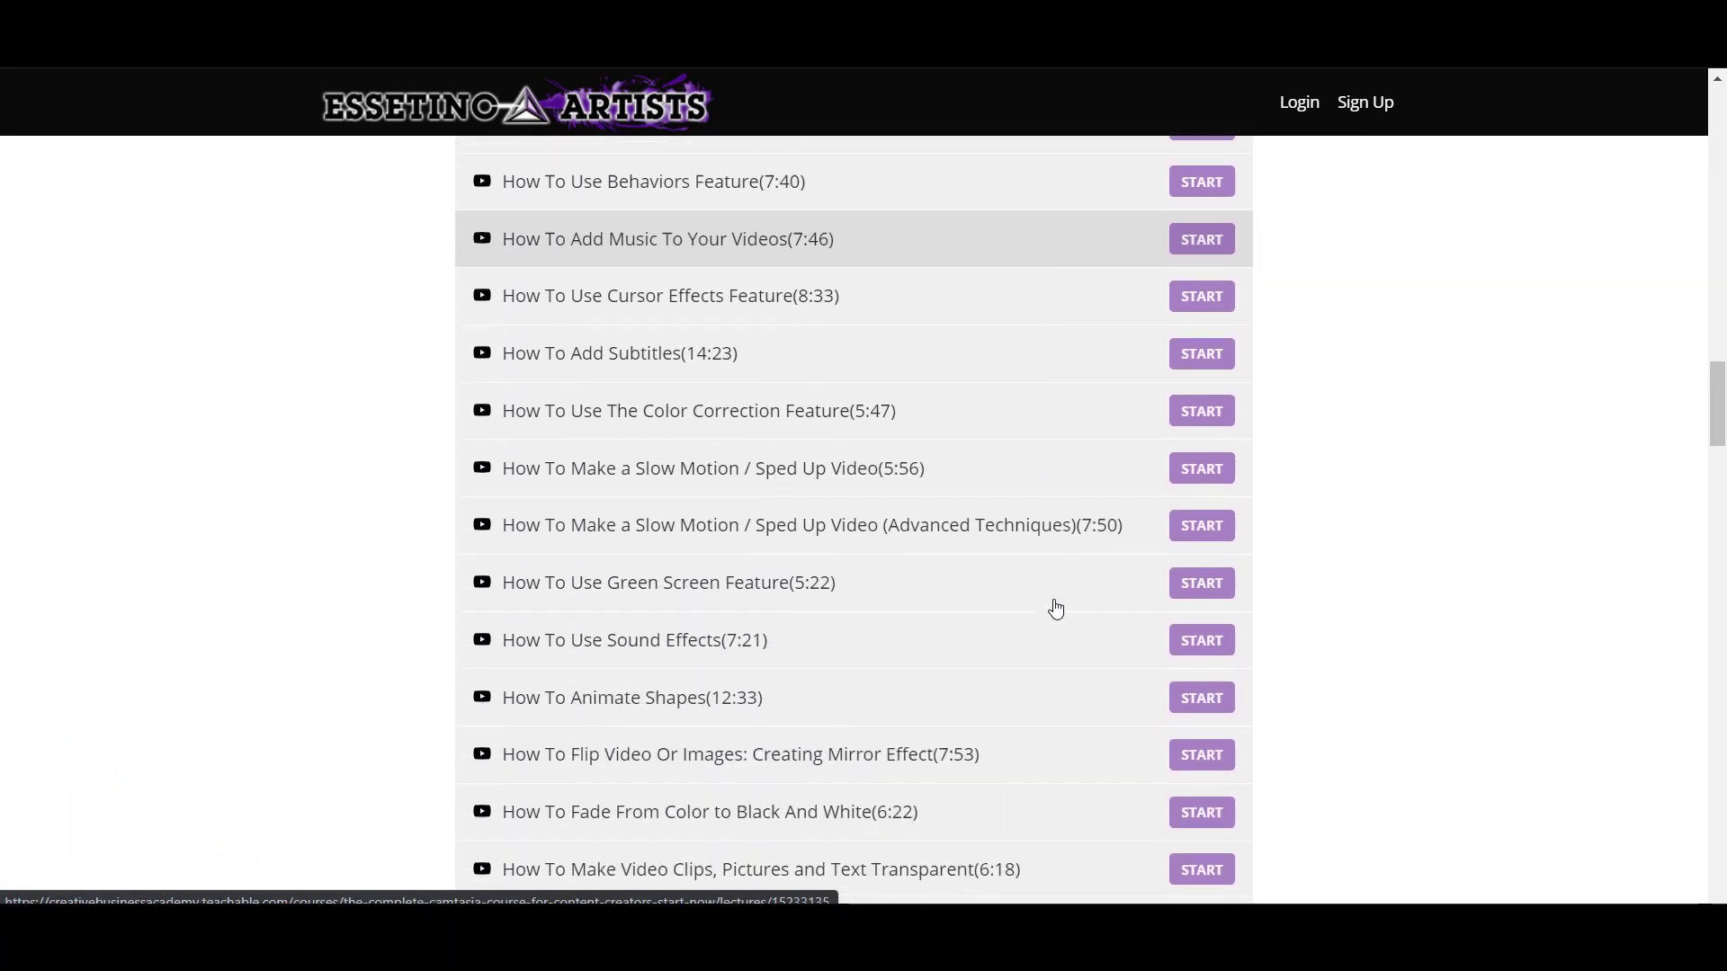
scroll(1056, 610, down, 4)
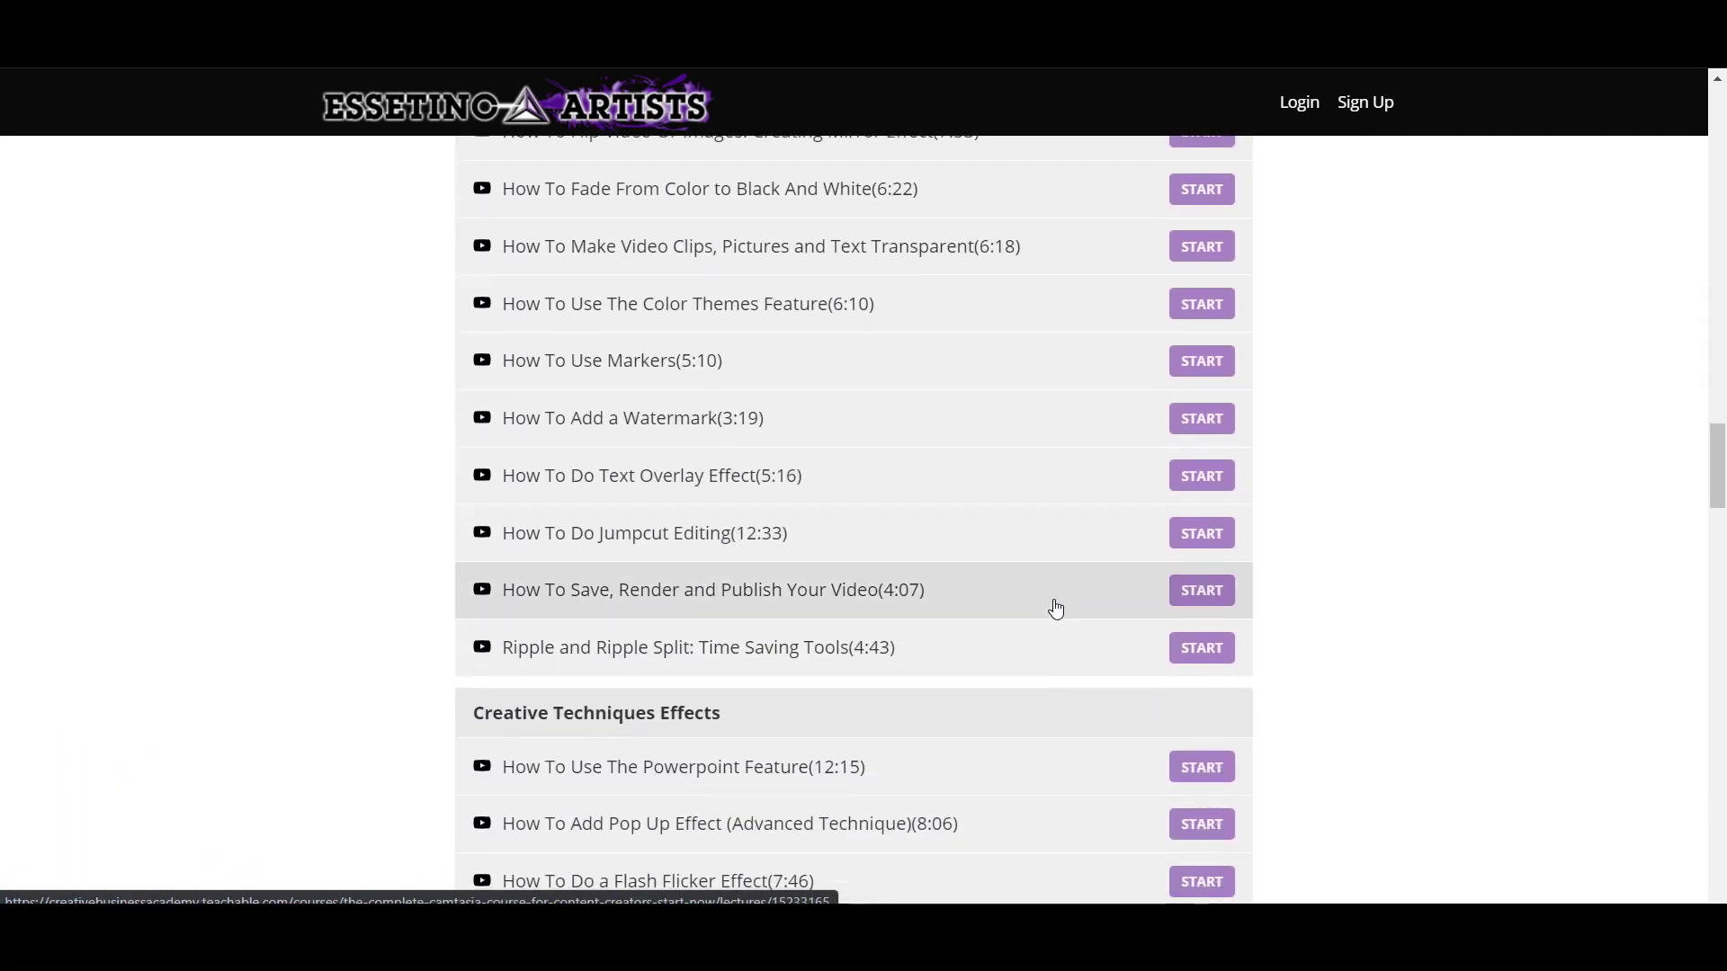
scroll(1056, 610, down, 6)
scroll(1056, 610, down, 3)
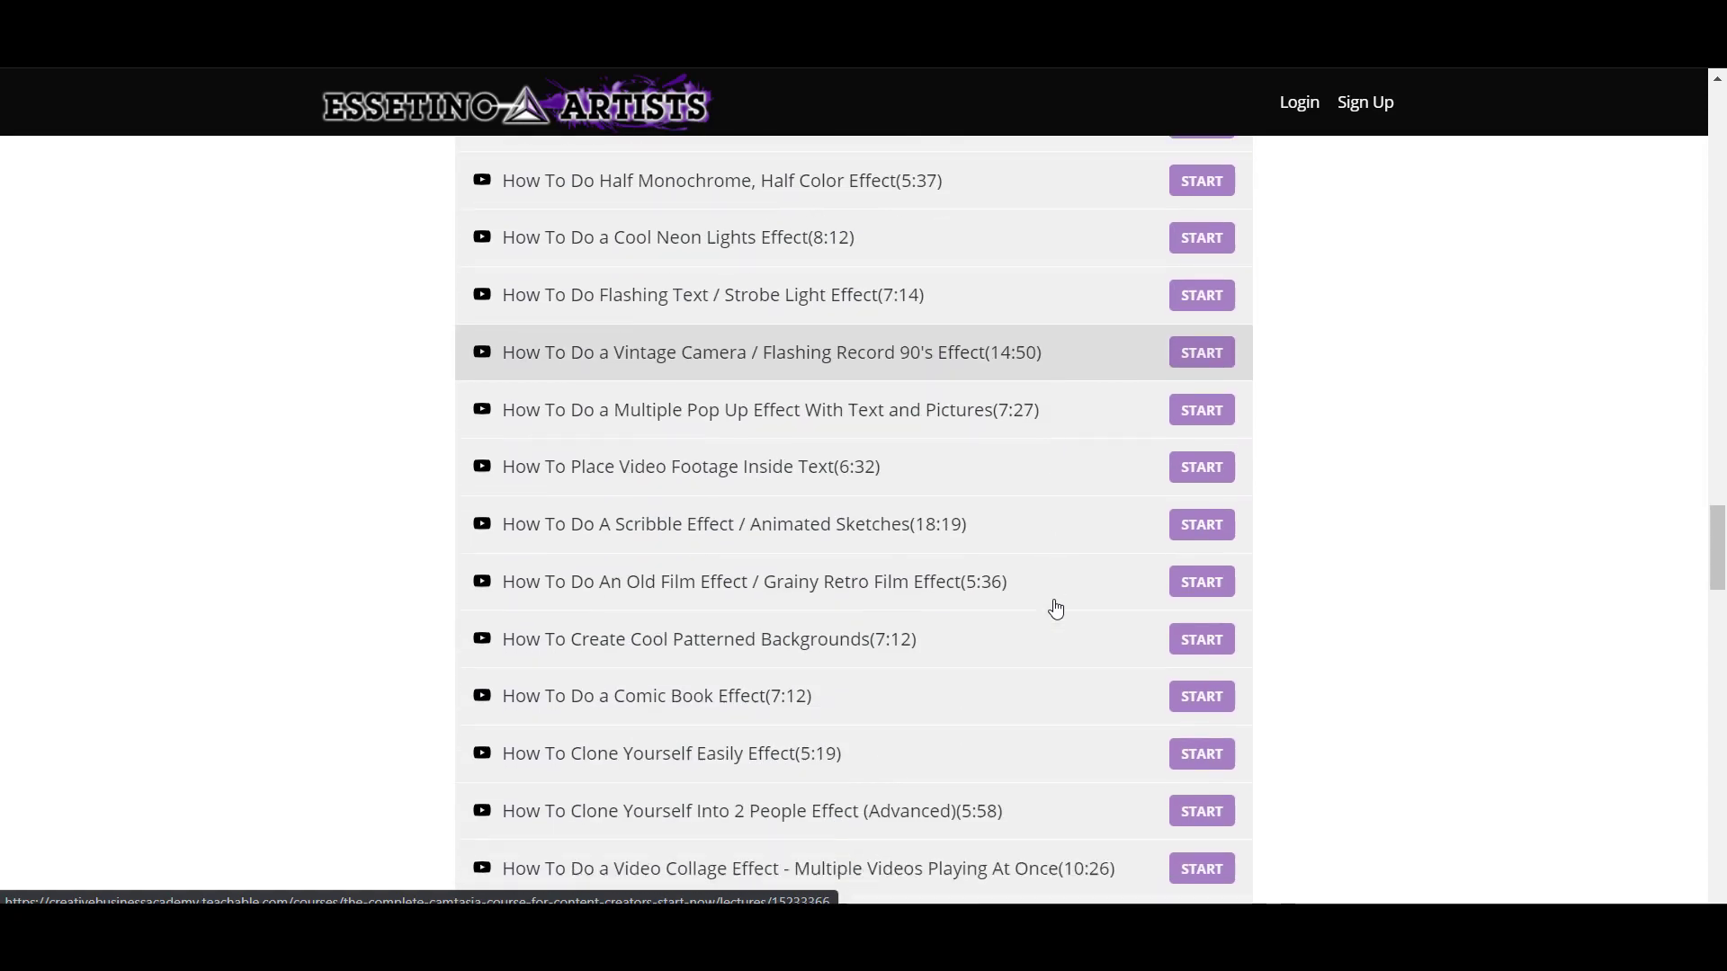